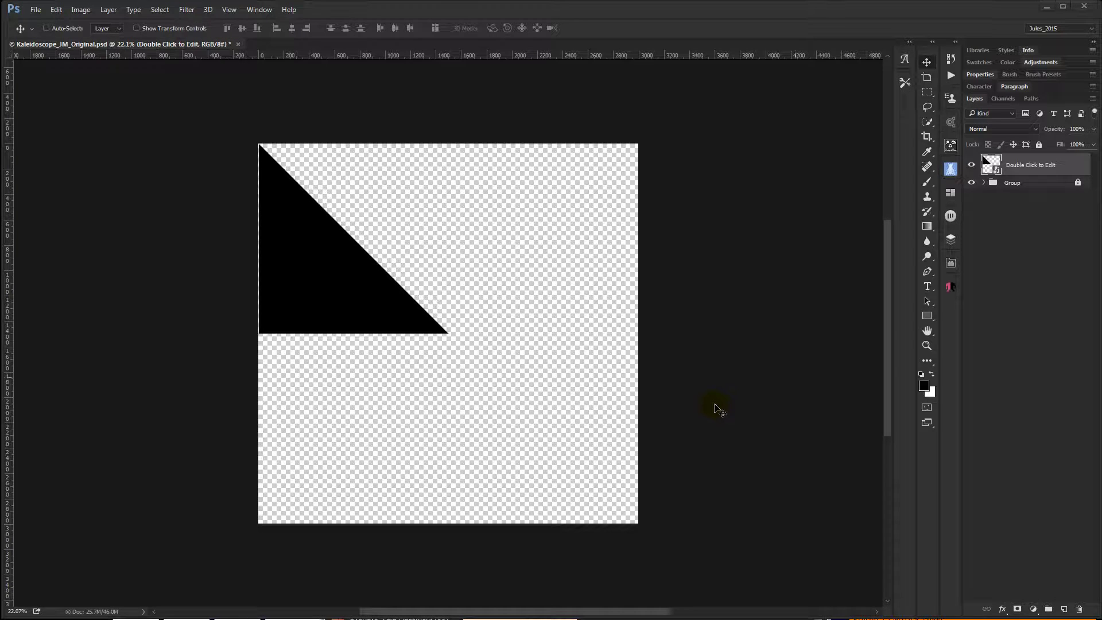
Show the centre guides with Ctrl+; and then hide them again.
key(ctrl+semicolon)
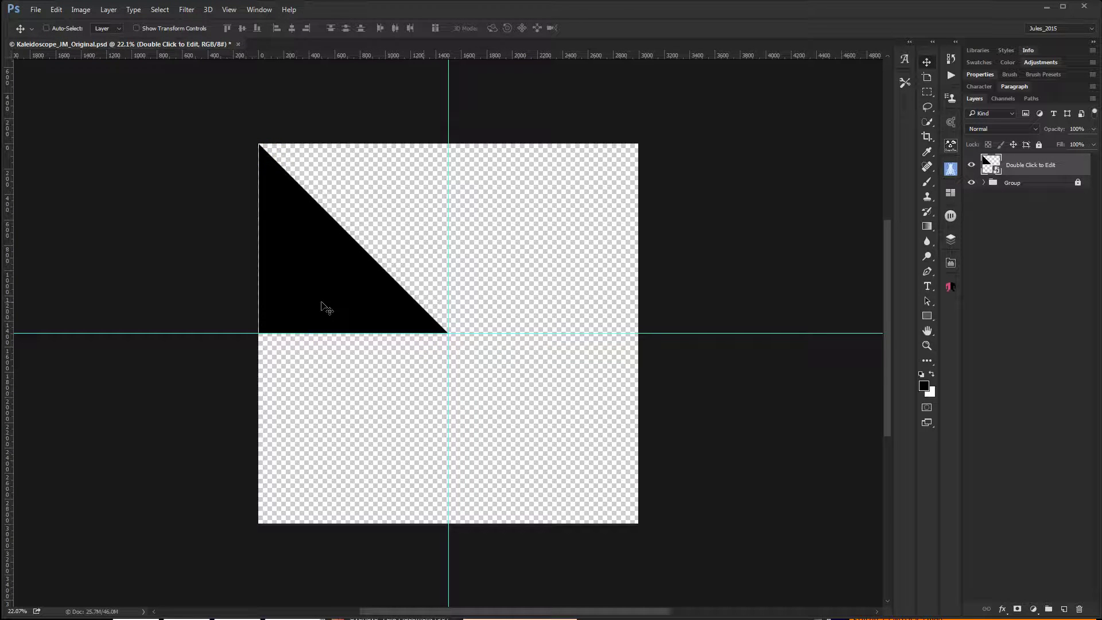
key(ctrl+semicolon)
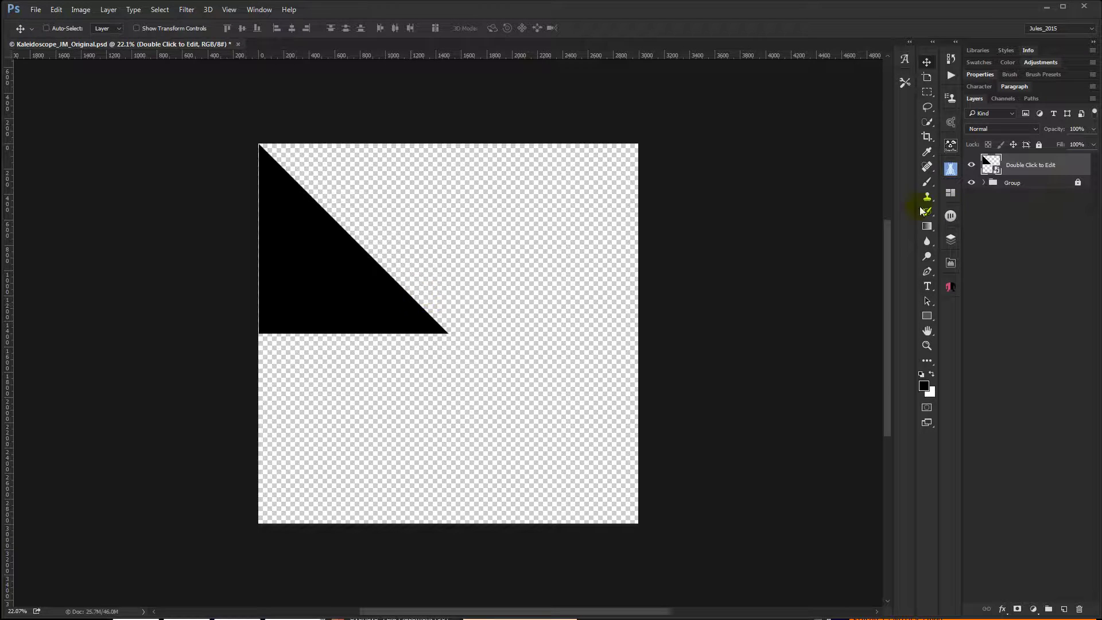
Turn on layers 2 through 8 in the Group so the square fills with black.
click(984, 183)
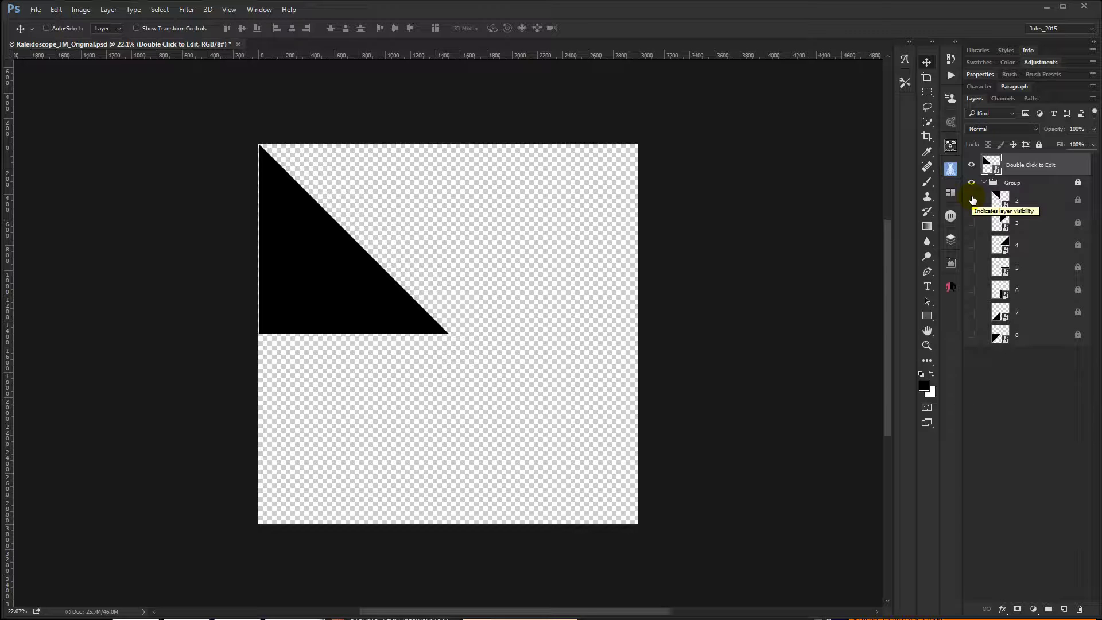
click(972, 201)
click(972, 222)
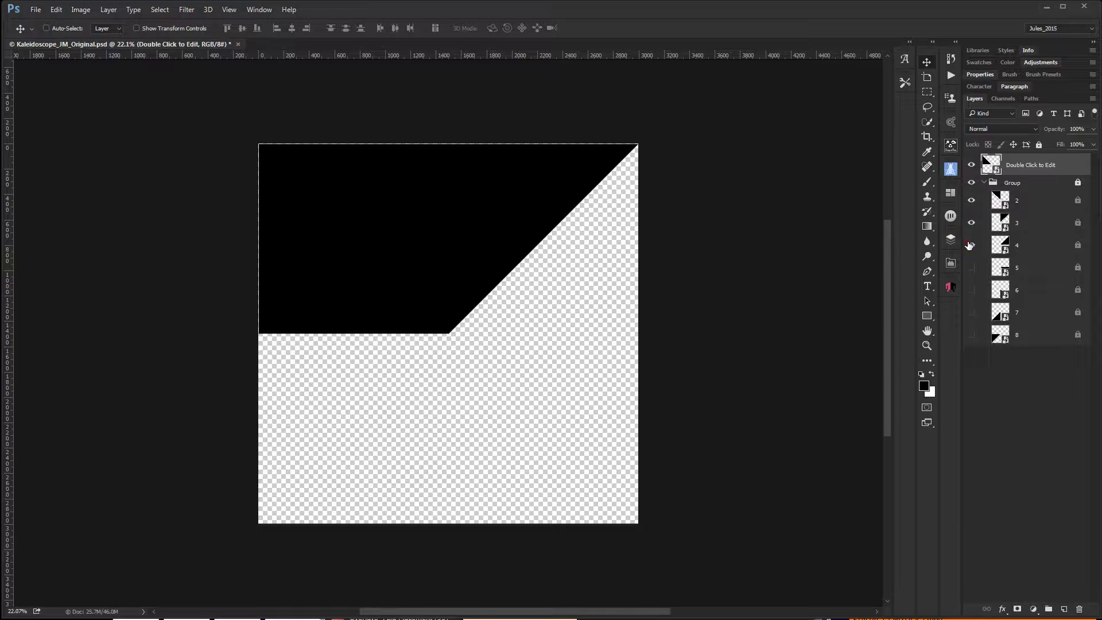
click(971, 245)
click(972, 267)
click(972, 290)
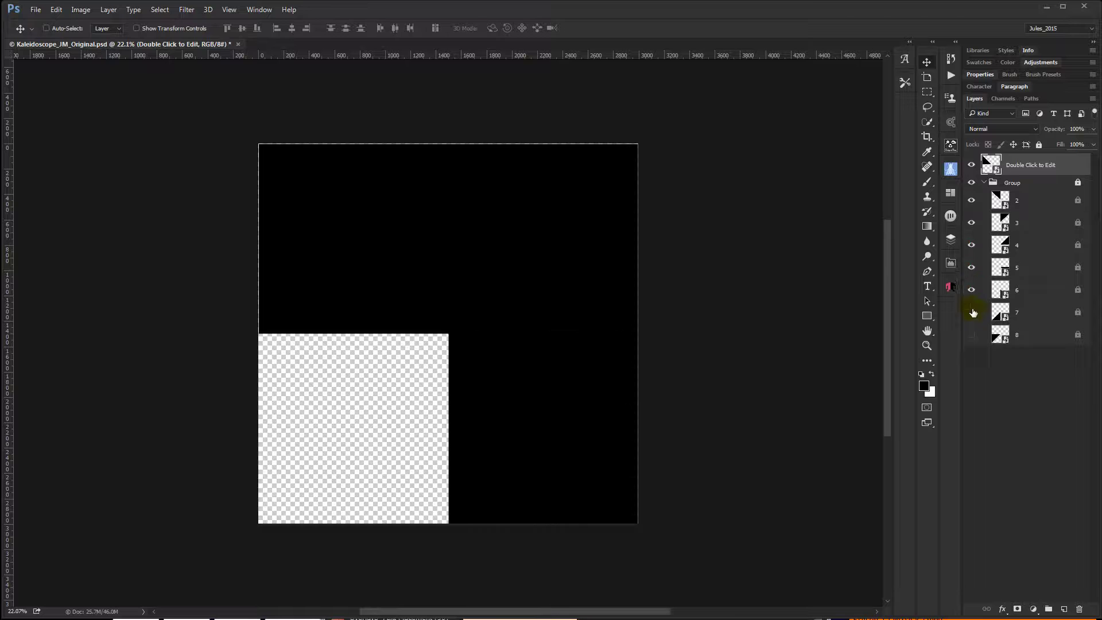
click(973, 312)
click(972, 335)
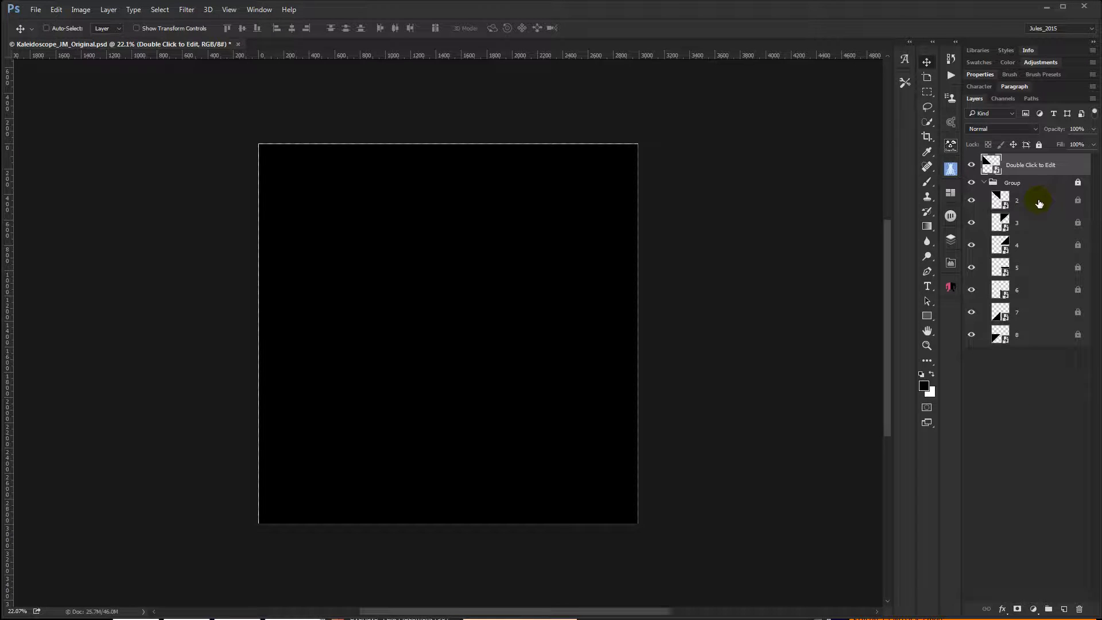
click(986, 182)
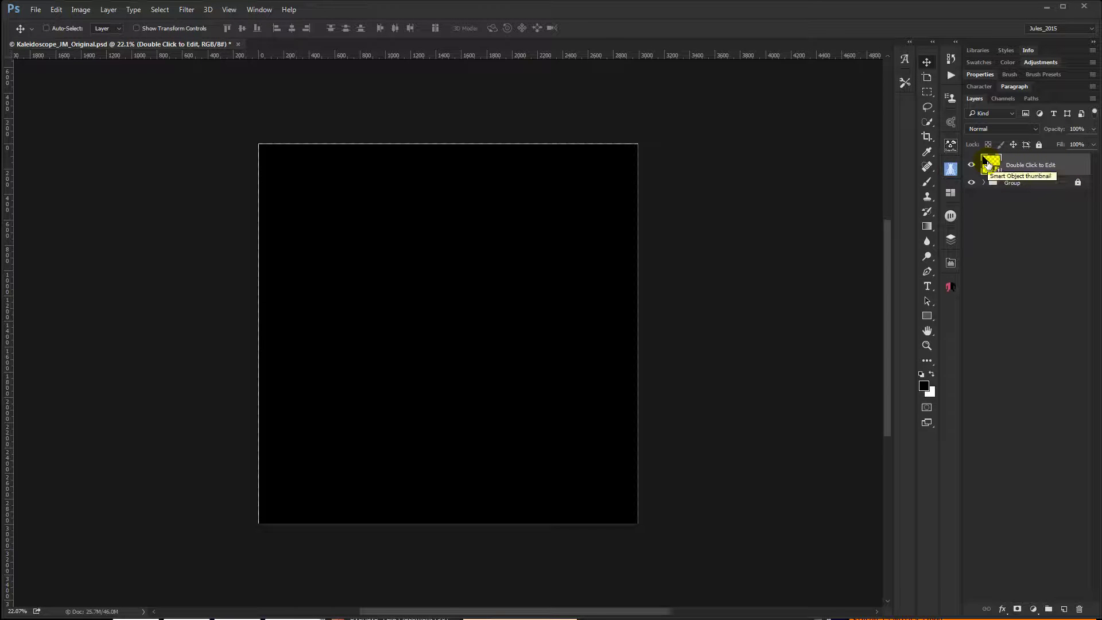
Open the smart object's contents, Original1.psb, then return to the Kaleidoscope document.
double_click(1038, 166)
click(1075, 165)
double_click(1077, 166)
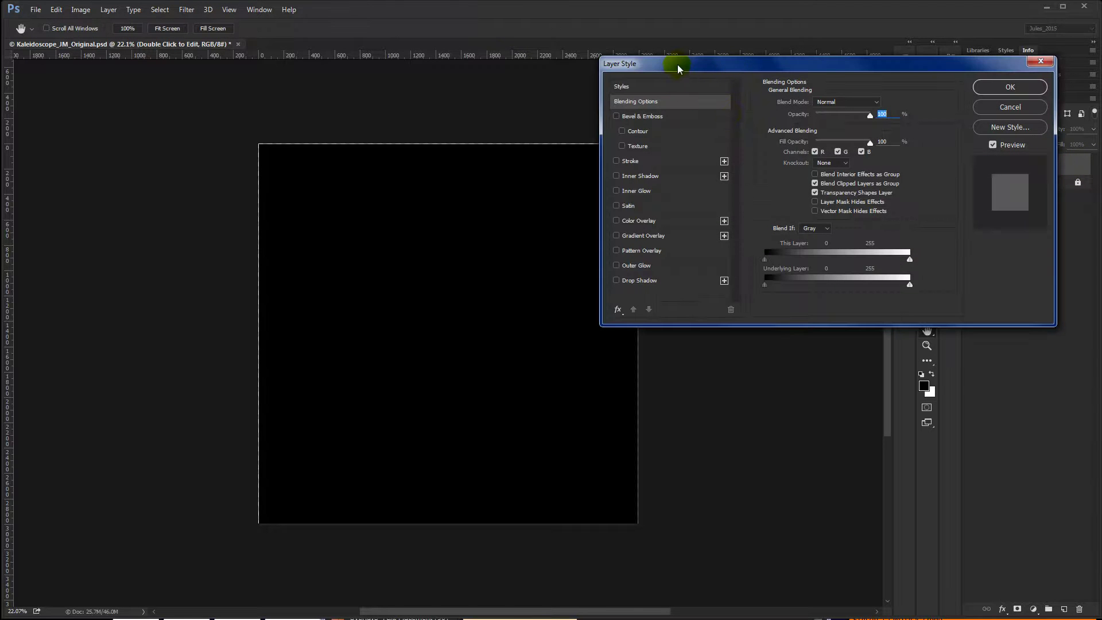
click(1012, 87)
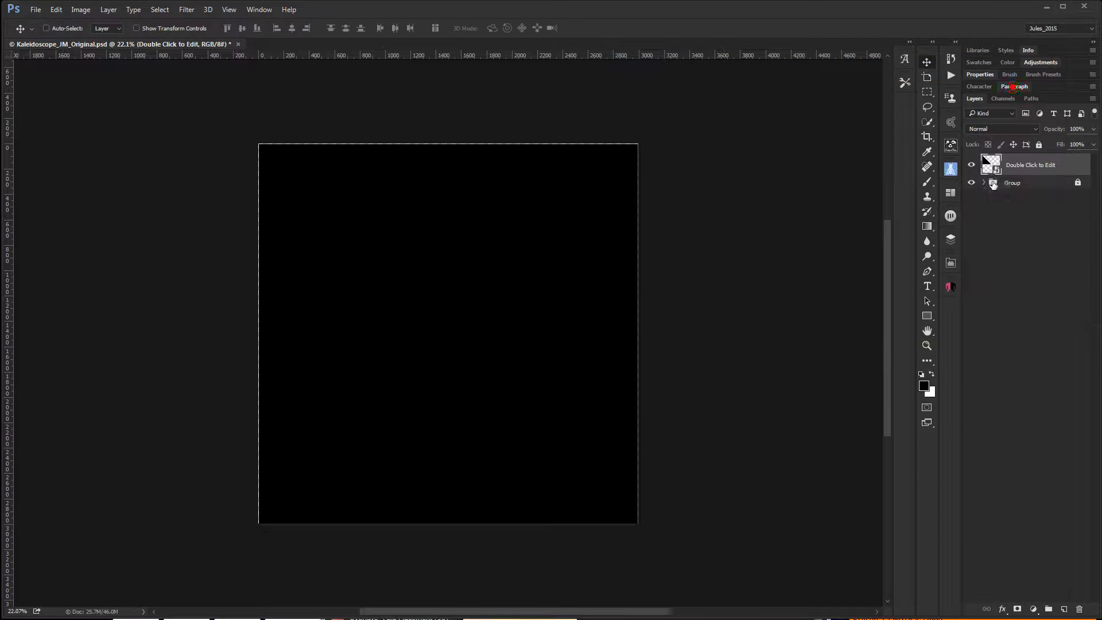
double_click(989, 165)
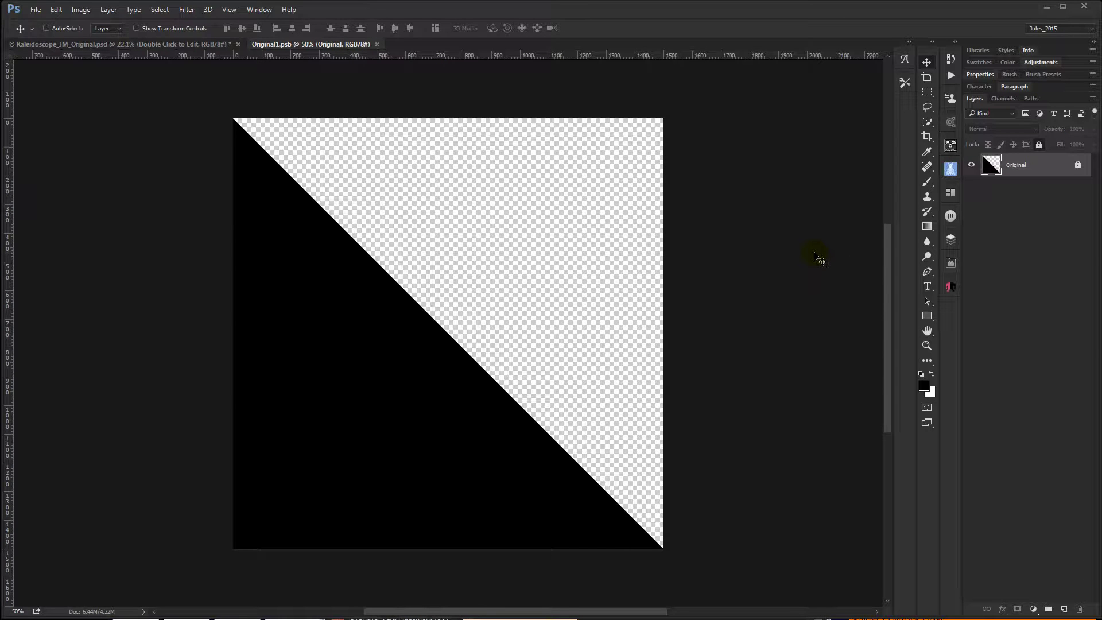
key(ctrl+Tab)
key(ctrl+Tab)
key(ctrl+Tab)
key(ctrl+Tab)
key(ctrl+Tab)
key(ctrl+Tab)
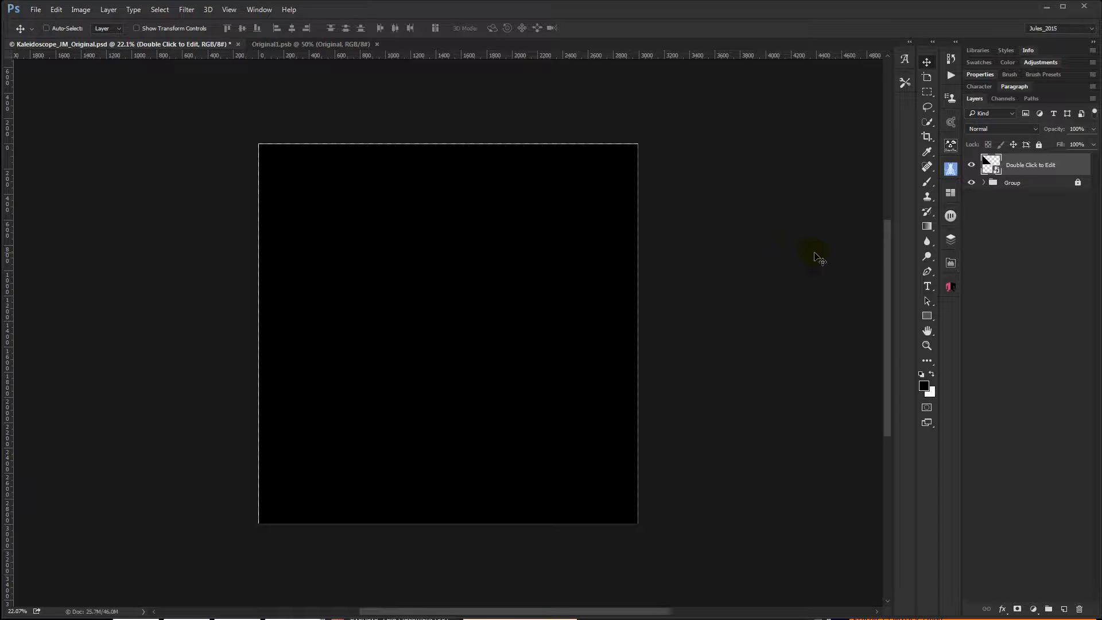
Arrange the documents 2-up Vertical, activate Original1.psb, and launch Adobe Bridge.
click(260, 10)
mouse_move(267, 22)
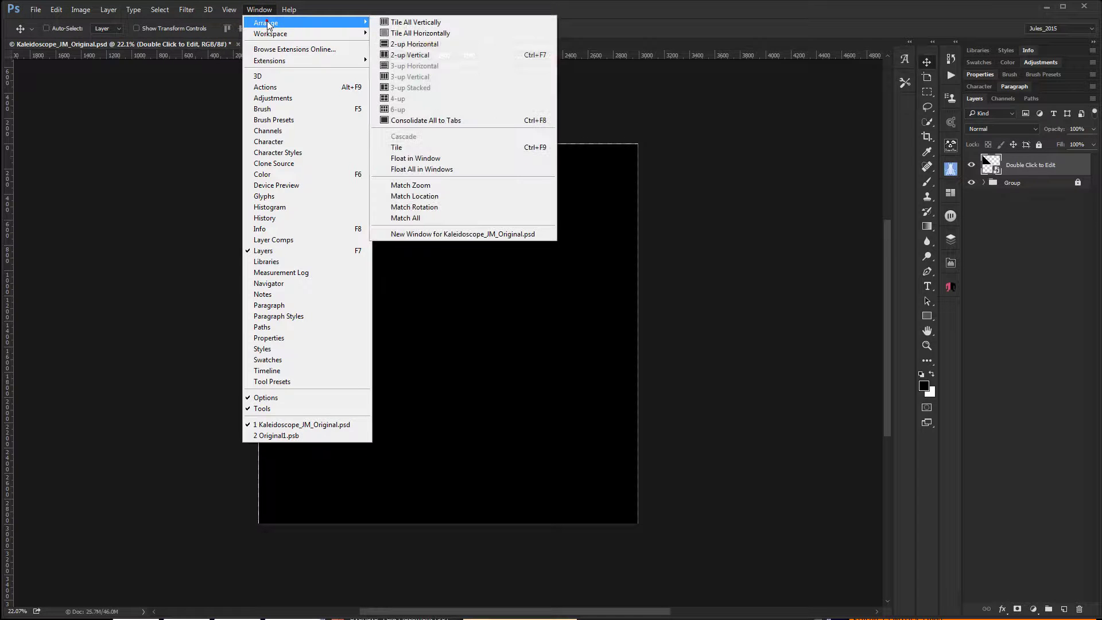
click(436, 58)
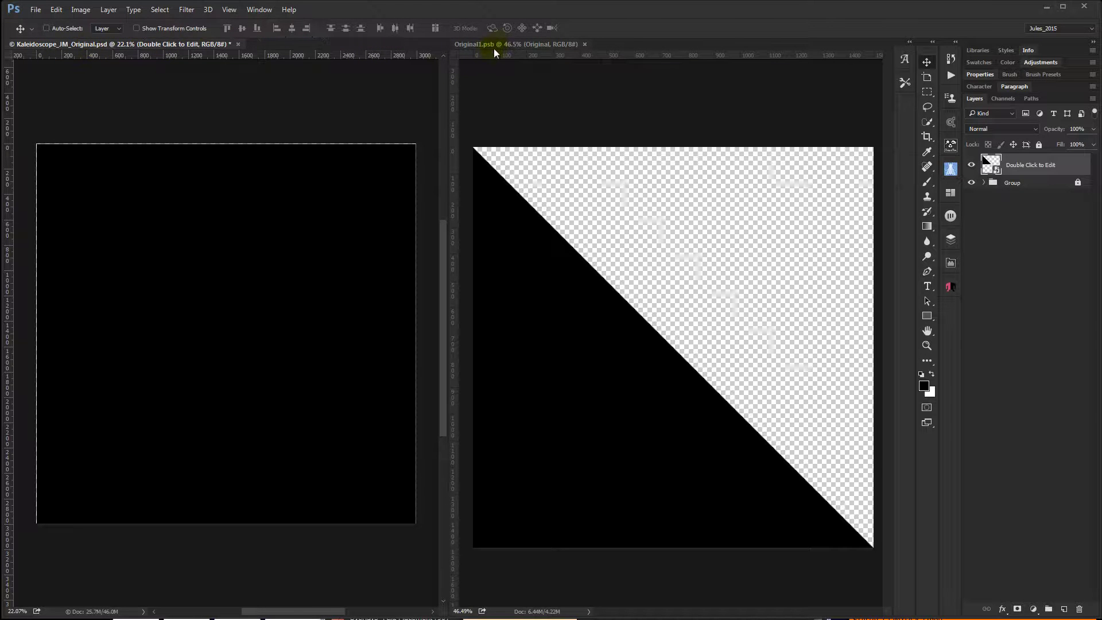
click(529, 94)
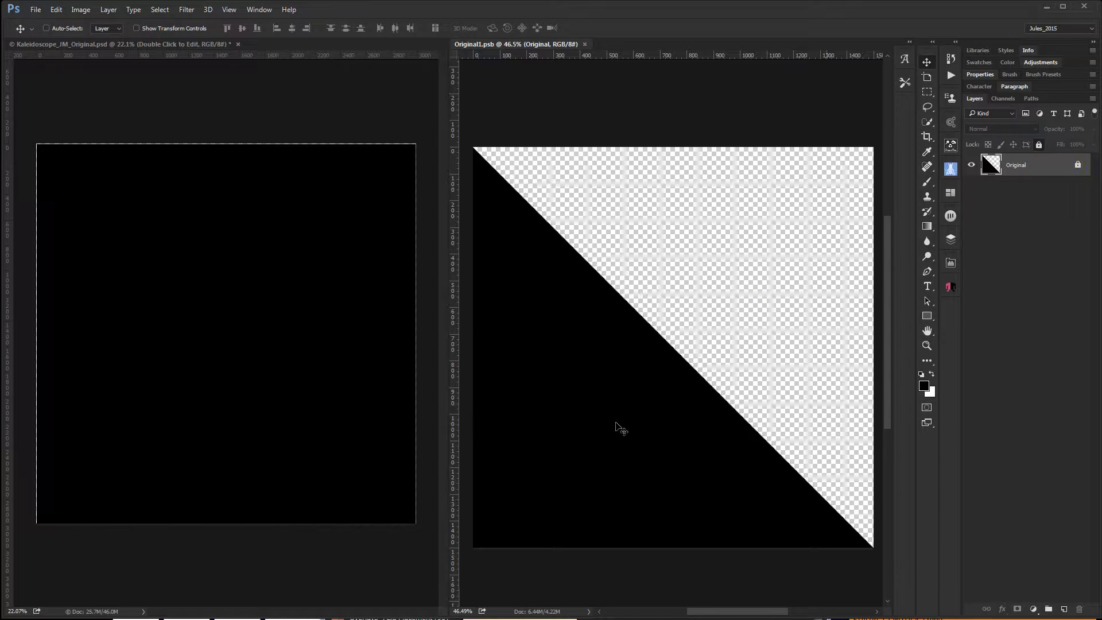
key(ctrl+alt+o)
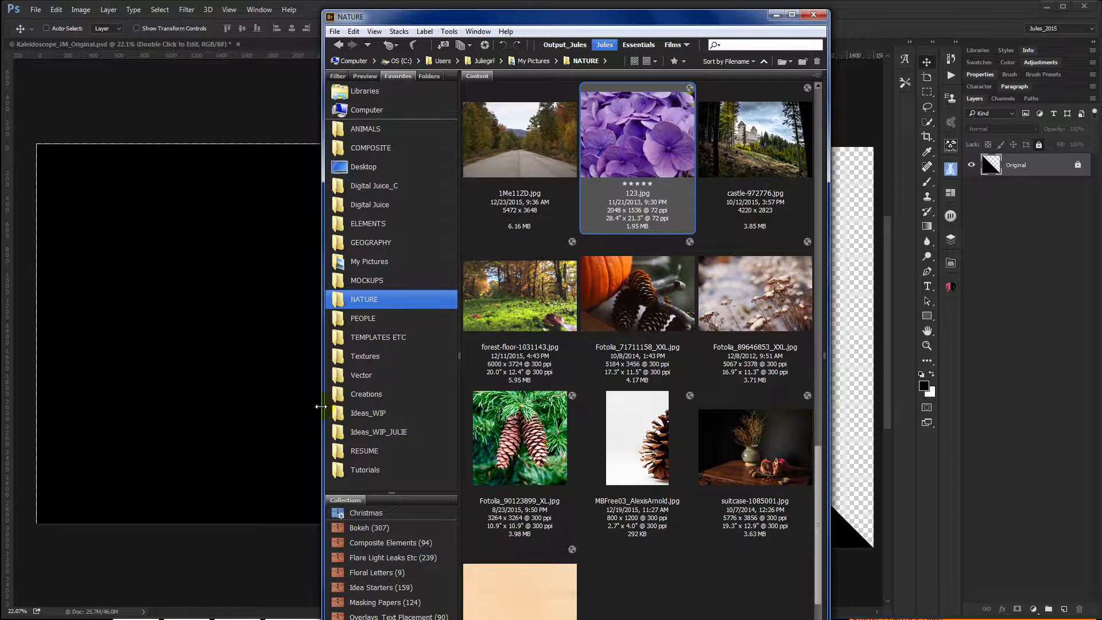
Resize the Bridge window and drag 123.jpg from the NATURE folder into Original1.psb.
drag(323, 396, 209, 397)
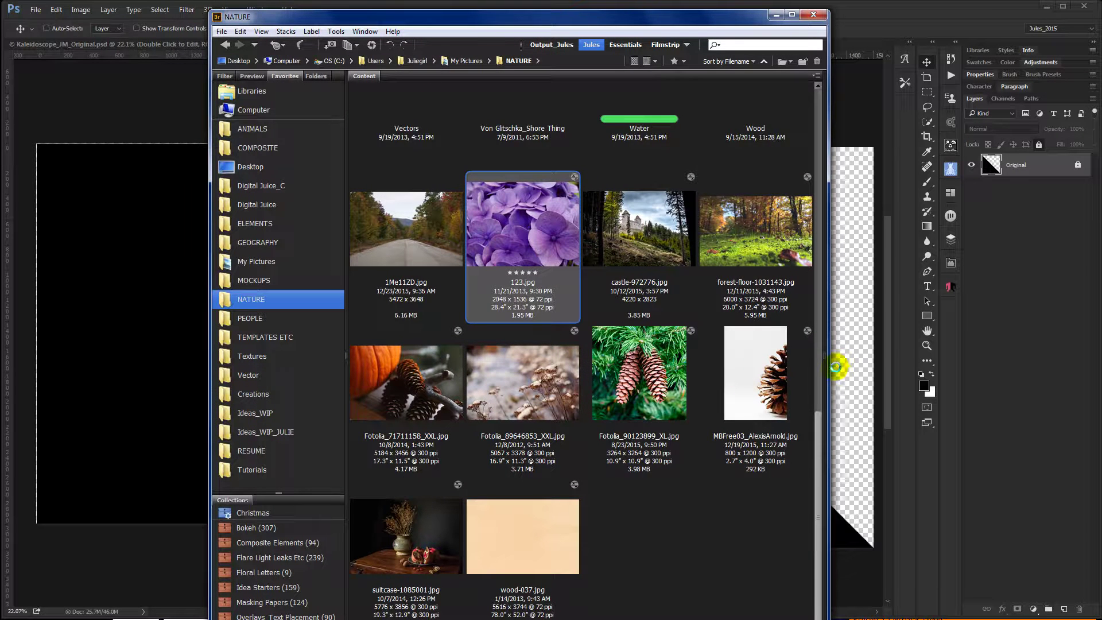
drag(829, 369, 708, 384)
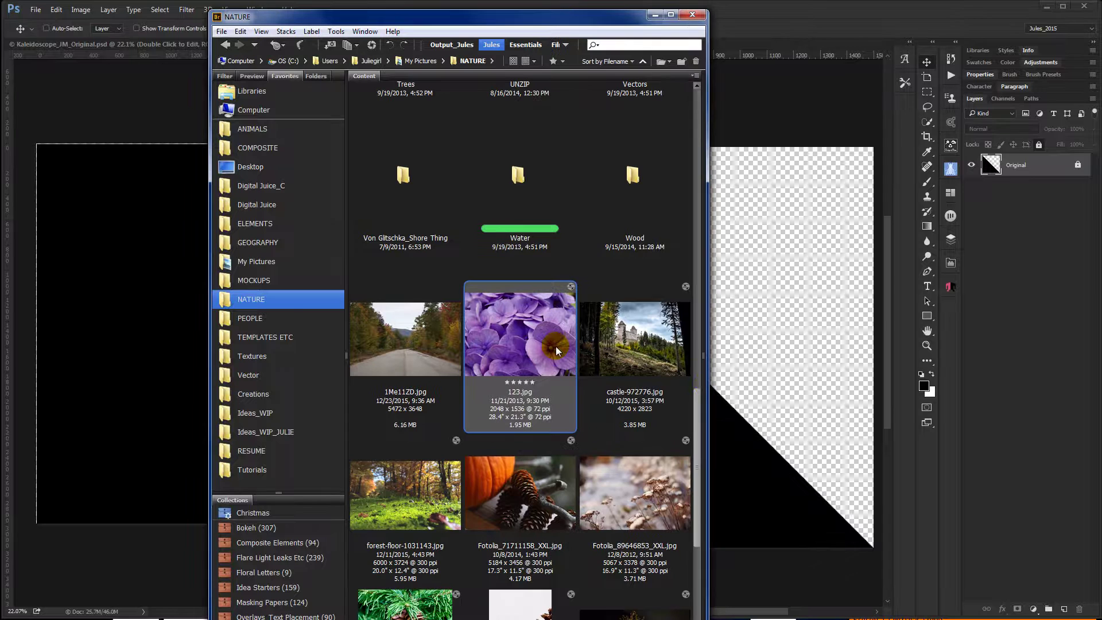
click(649, 344)
scroll(597, 373, up, 5)
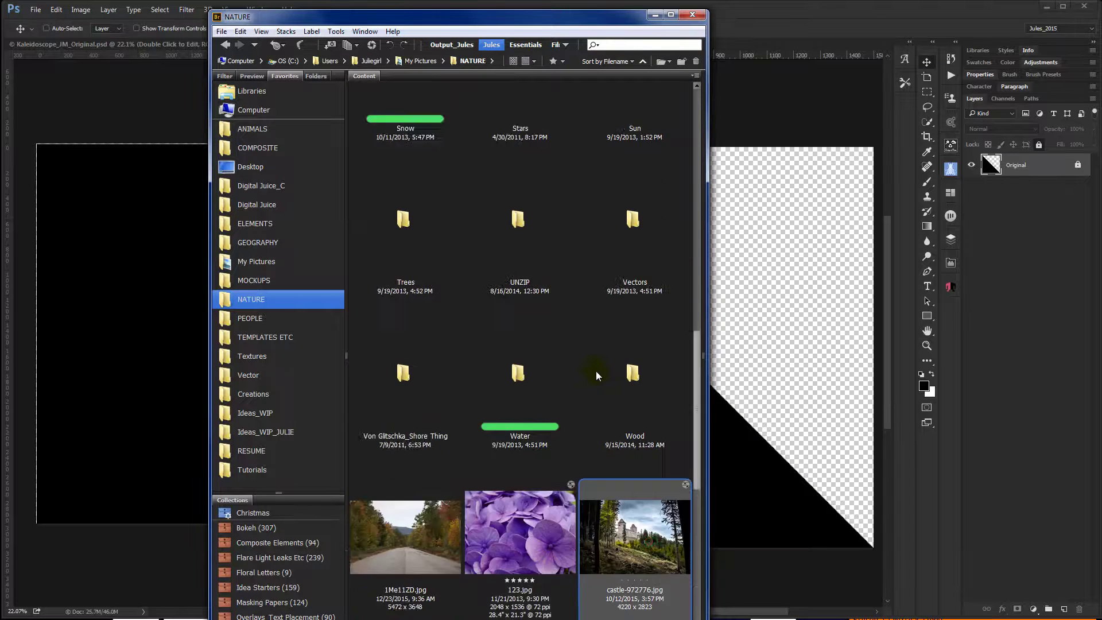
scroll(543, 390, down, 8)
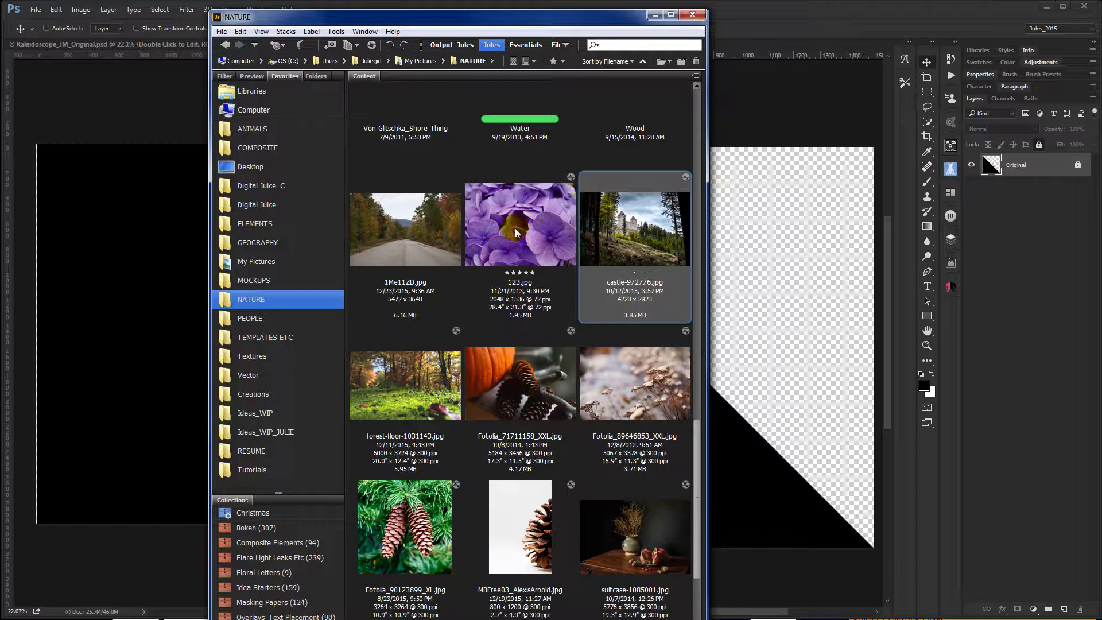
drag(515, 229, 774, 382)
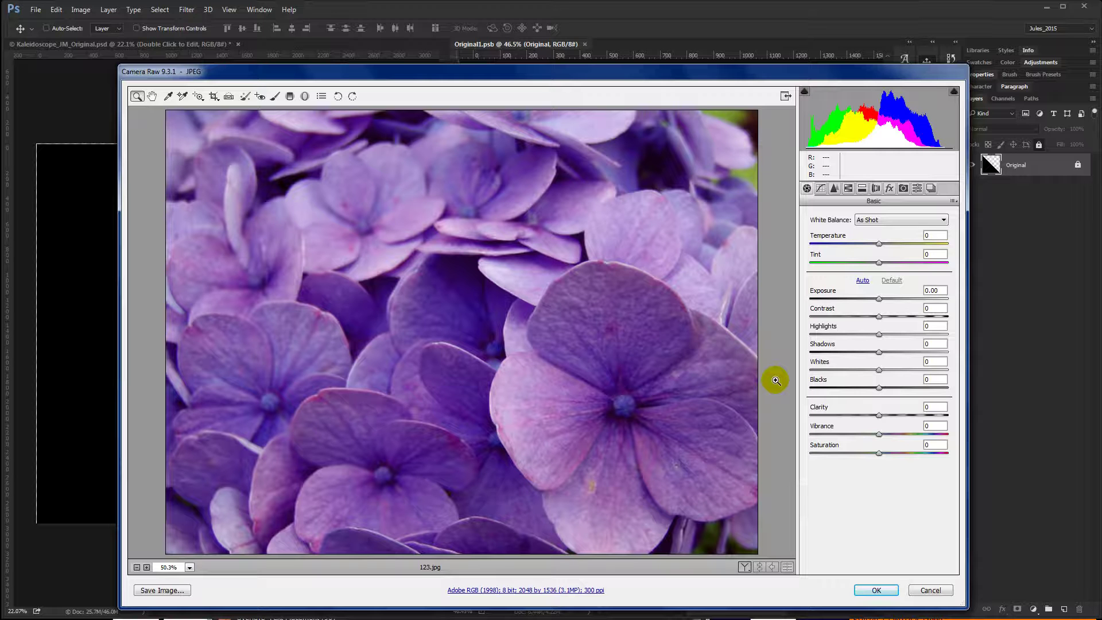
Place the hydrangea photo as layer 123, scaled to about 101%.
key(Return)
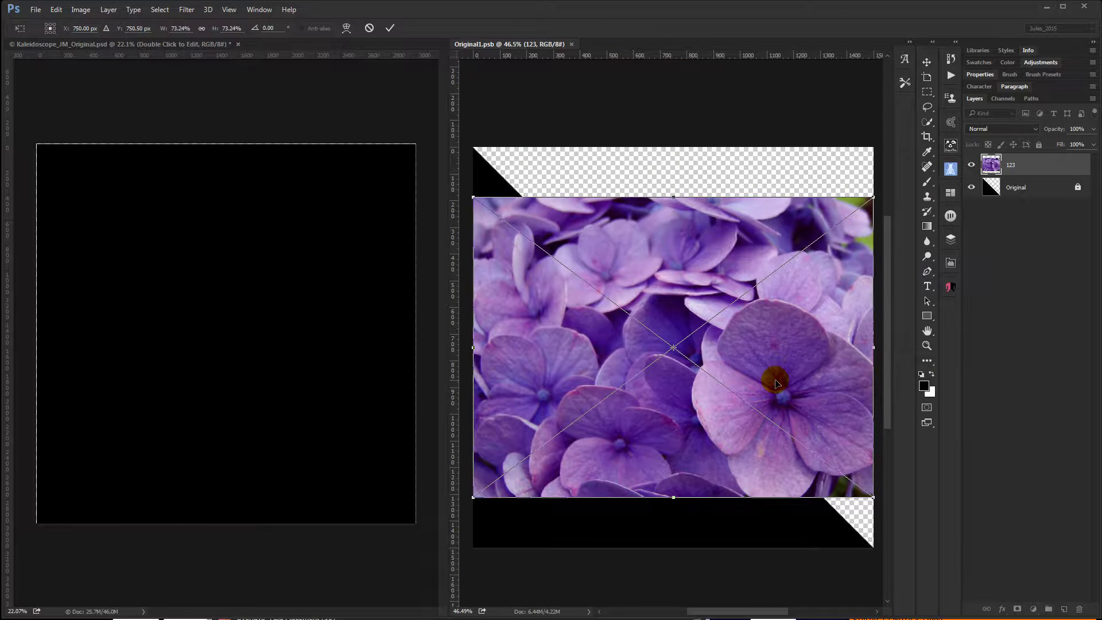
key(ctrl+minus)
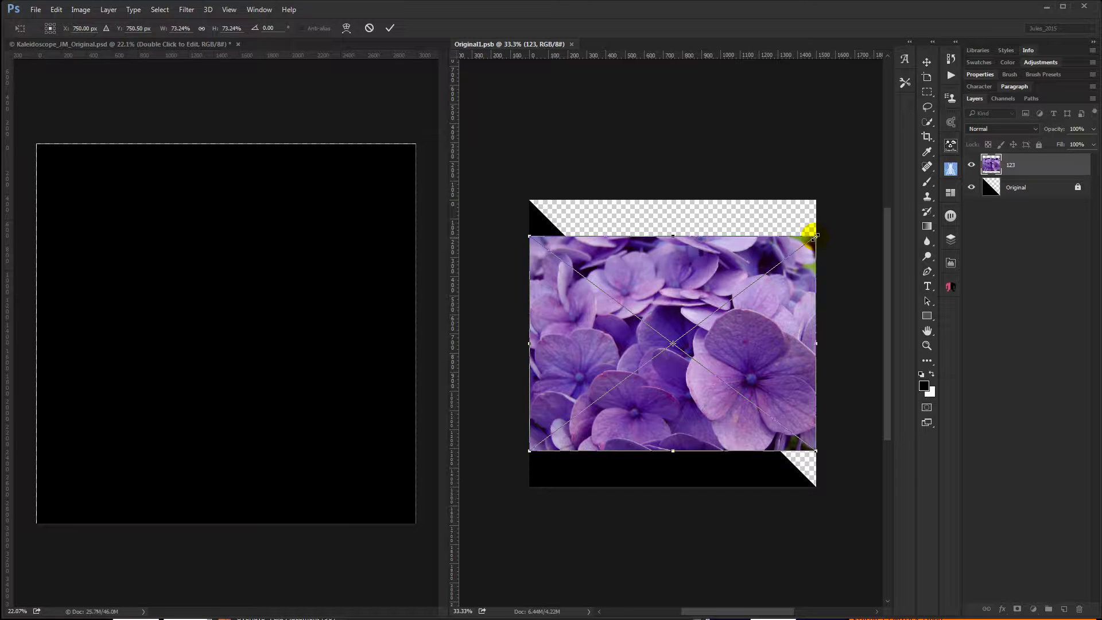
drag(815, 236, 870, 195)
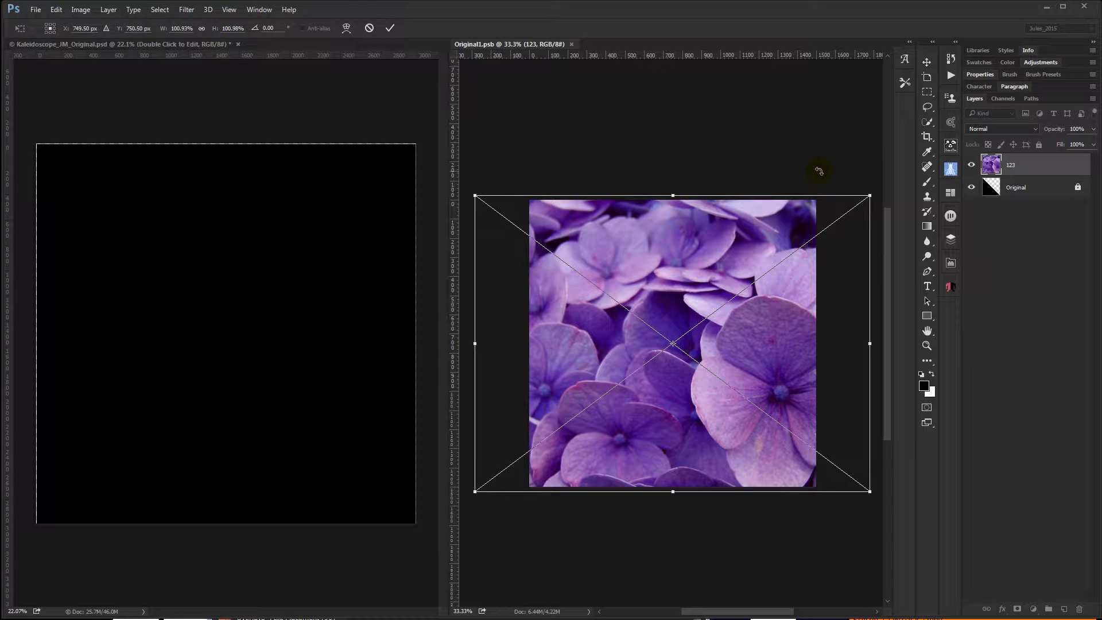
key(Return)
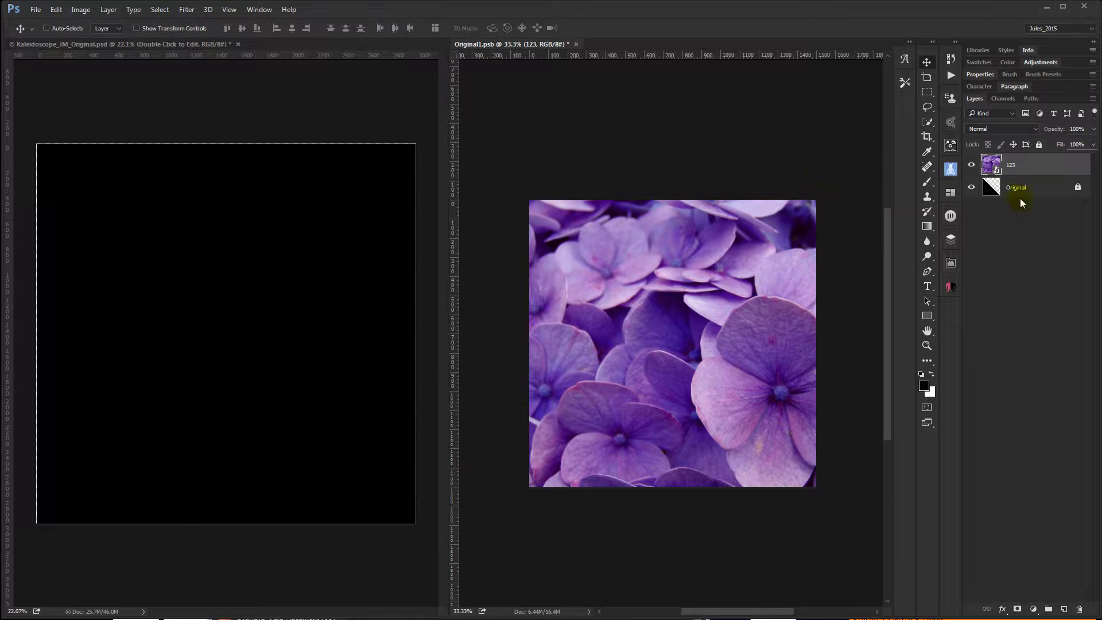
Rotate the hydrangea about 33° clockwise and shift it left and down.
key(ctrl+t)
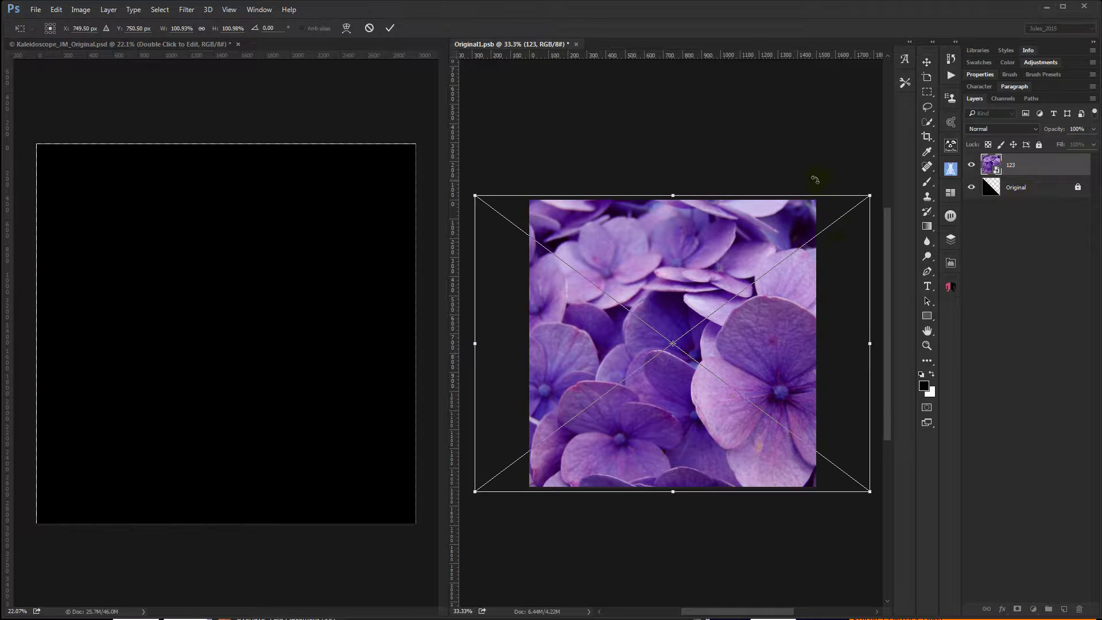
drag(812, 177, 890, 274)
drag(777, 279, 746, 322)
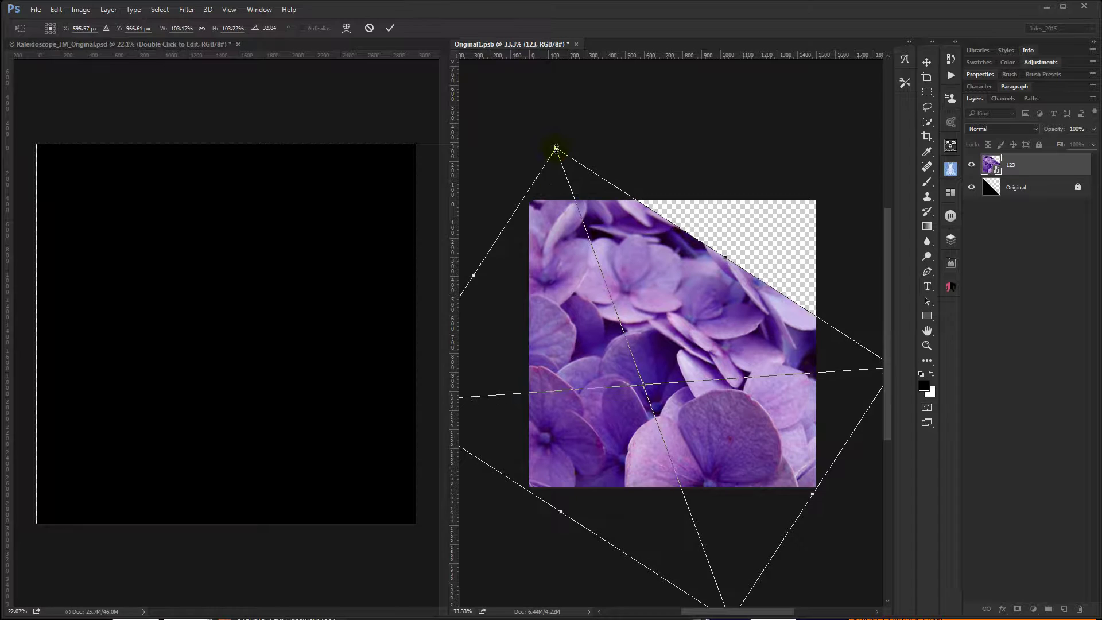
key(Return)
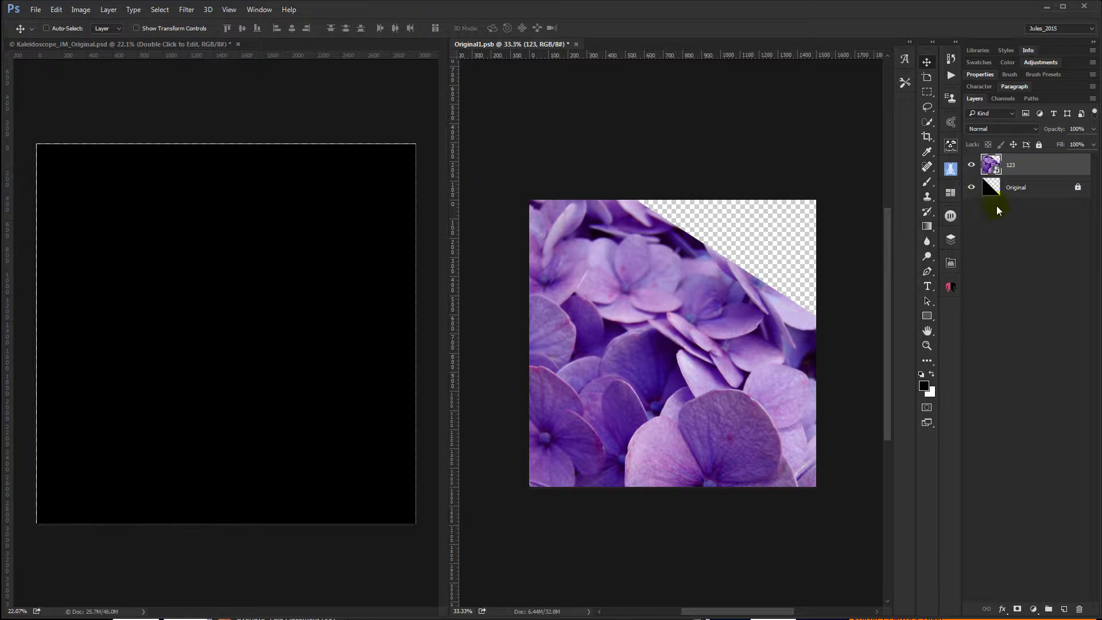
Clip layer 123 to the Original triangle so flowers show only in the lower-left half.
right_click(1027, 168)
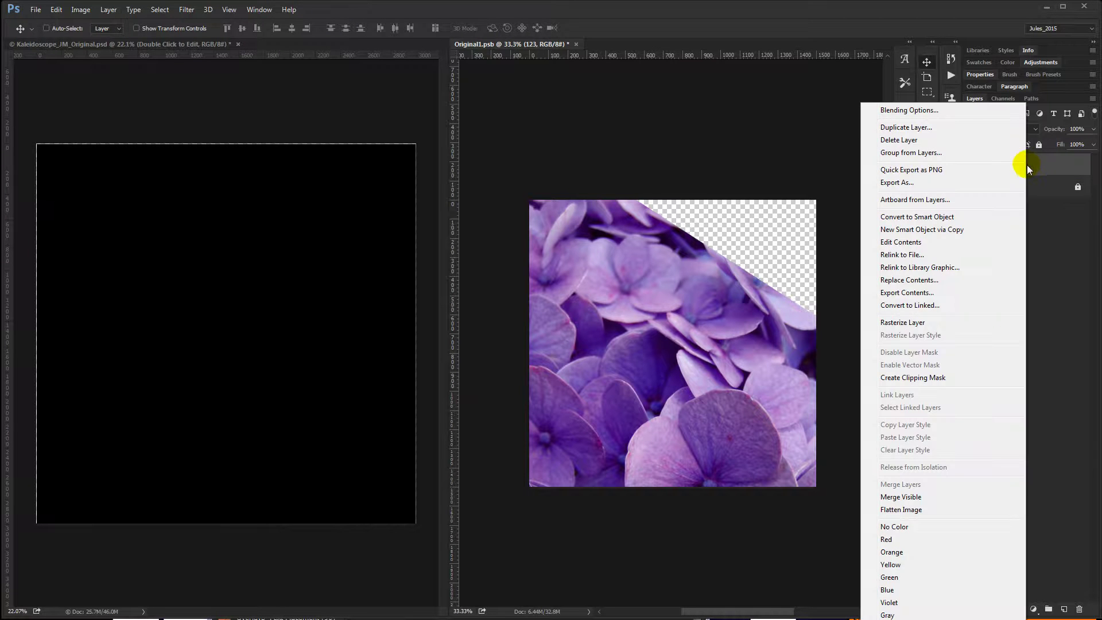
click(963, 379)
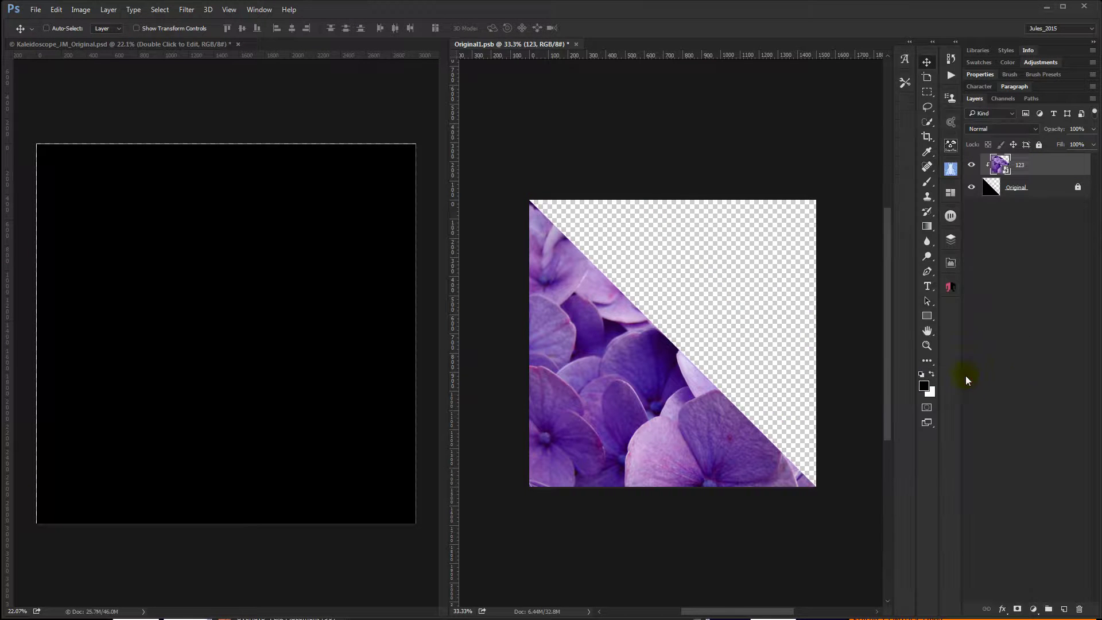
alt+click(1039, 175)
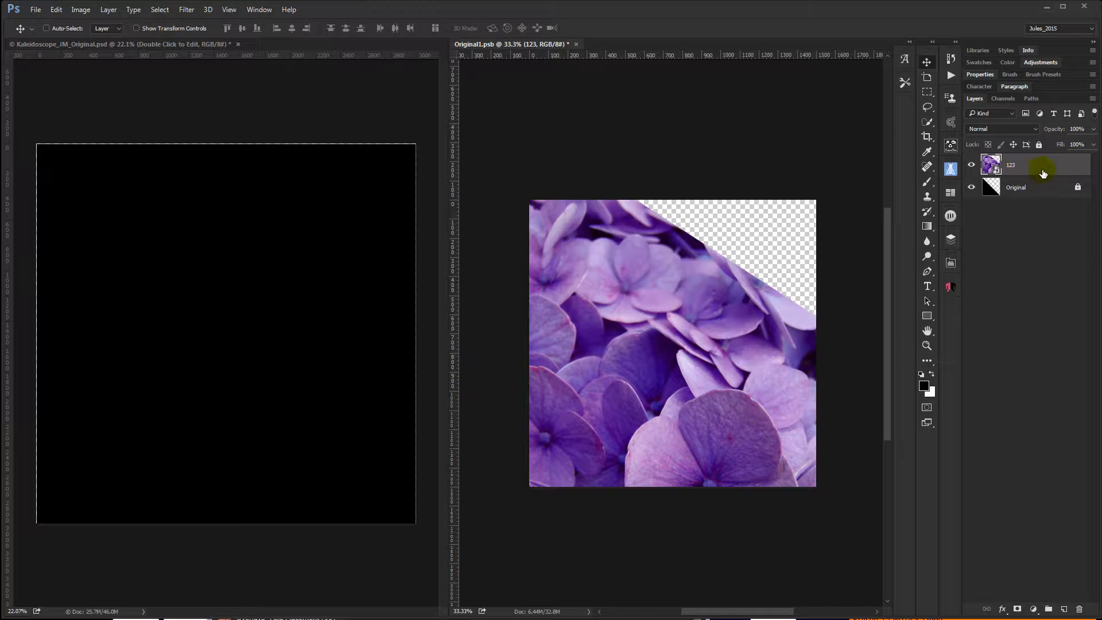
mouse_move(1018, 171)
mouse_down()
mouse_move(997, 168)
mouse_move(994, 184)
mouse_move(999, 163)
mouse_move(1006, 175)
mouse_up()
drag(1006, 175, 1006, 175)
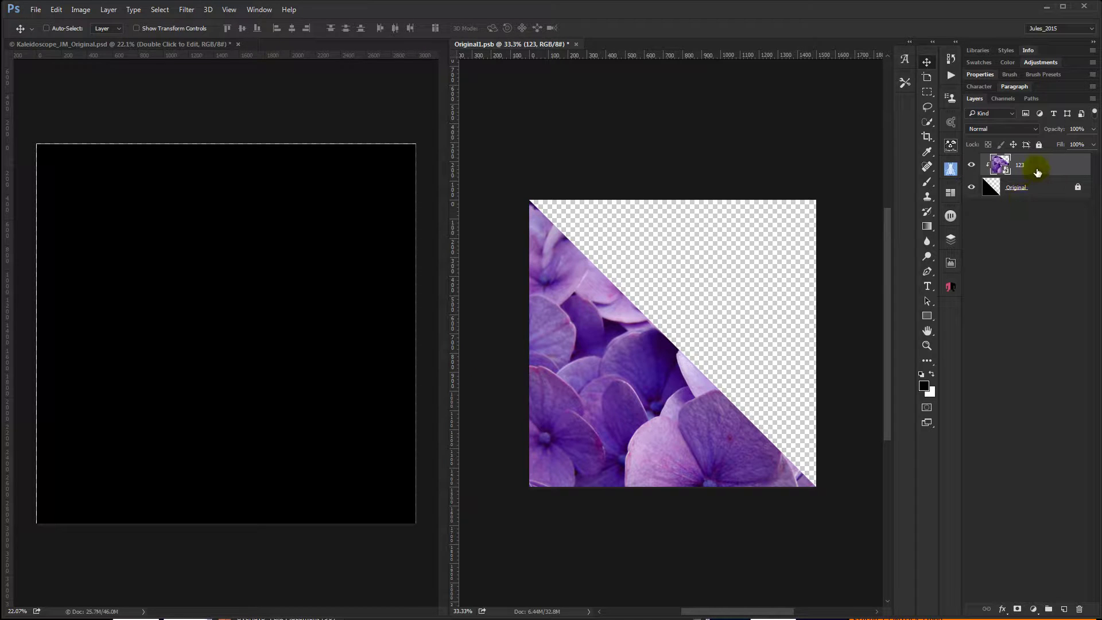
click(1029, 232)
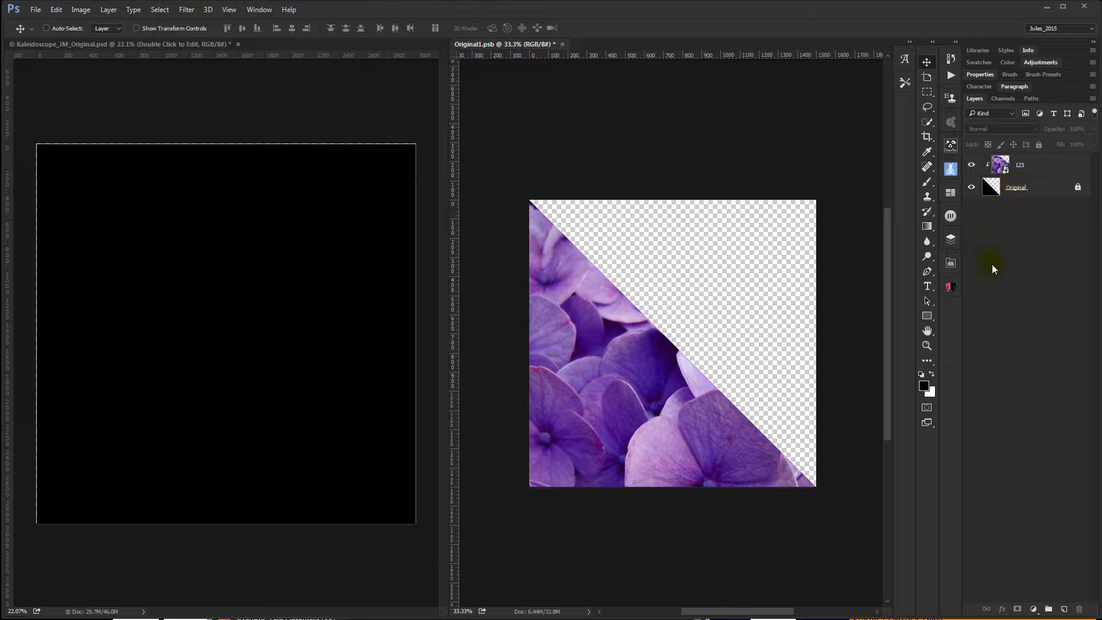
Save the smart object and set the Layers panel to the largest thumbnail size.
key(ctrl+s)
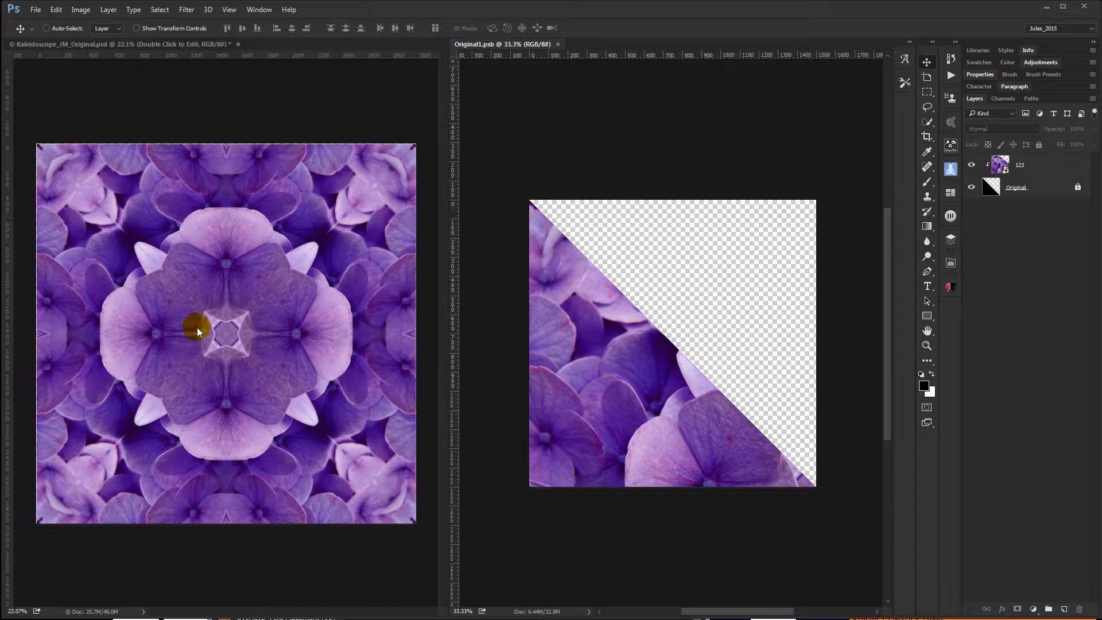
click(167, 102)
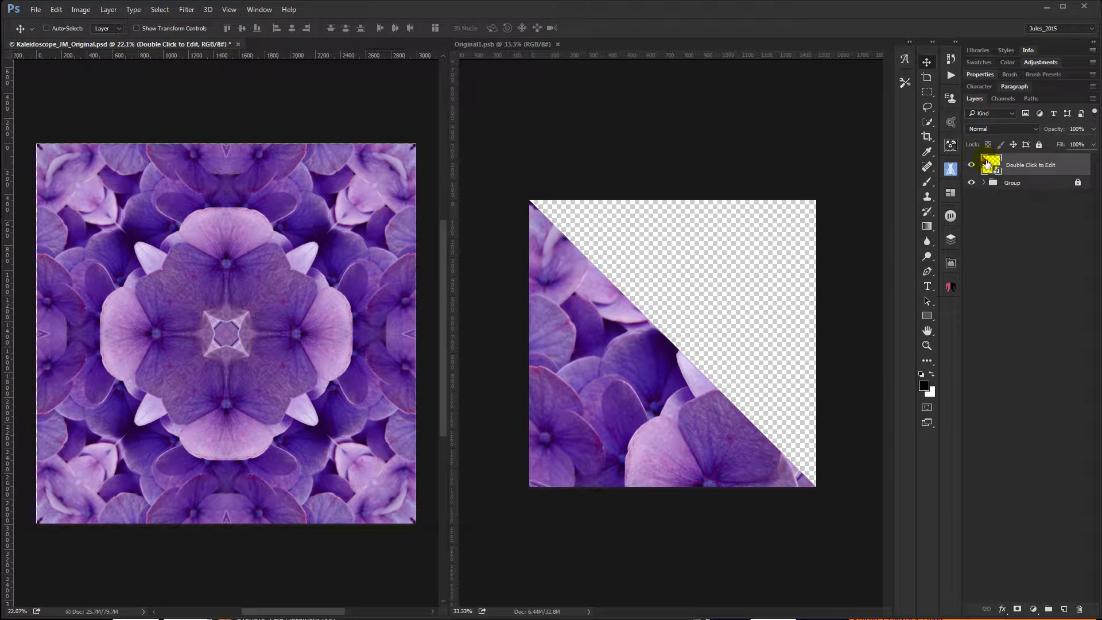
click(984, 183)
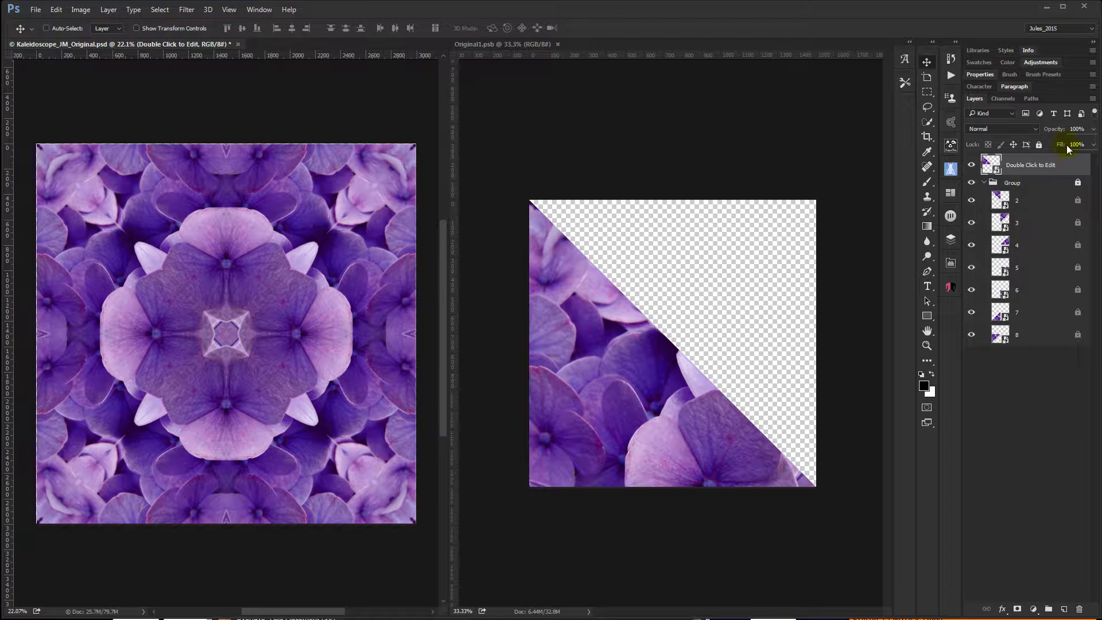
click(1093, 99)
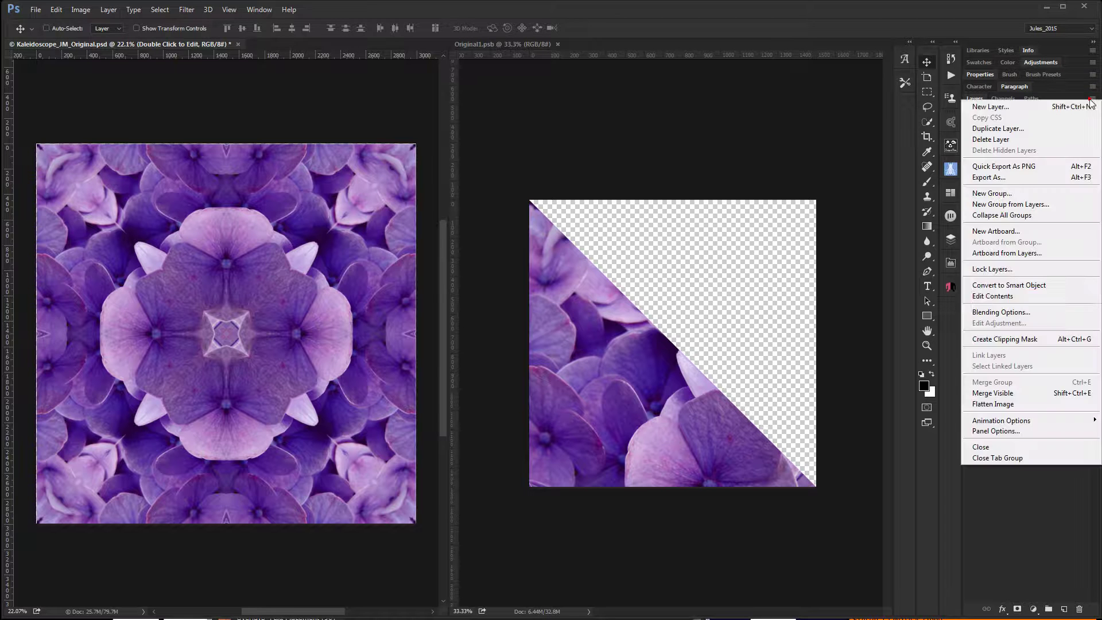
click(1014, 432)
click(472, 263)
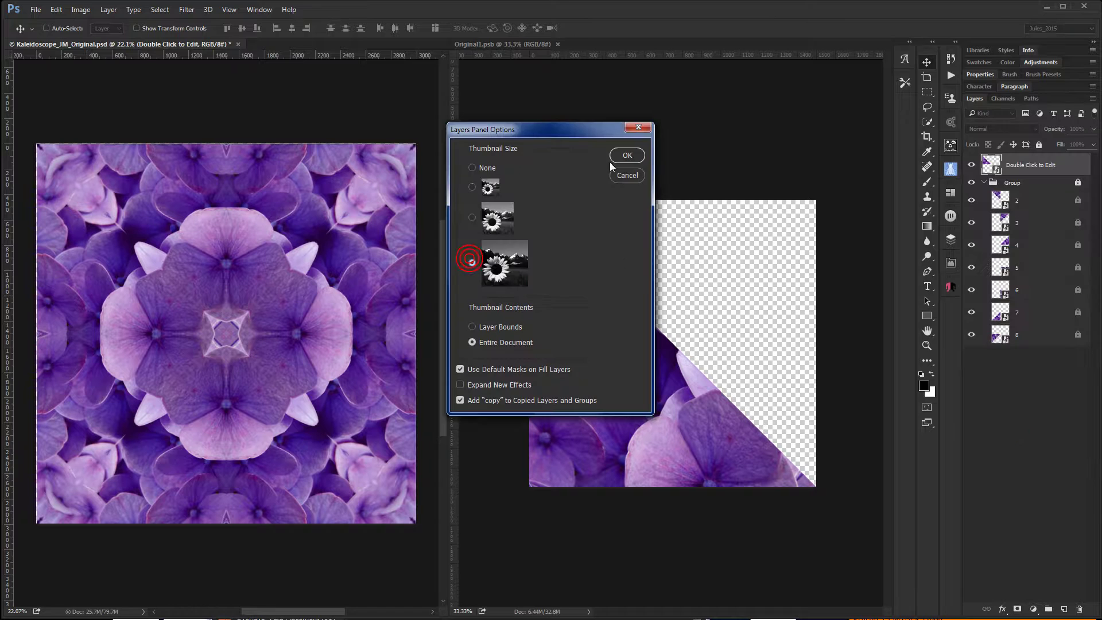
click(627, 156)
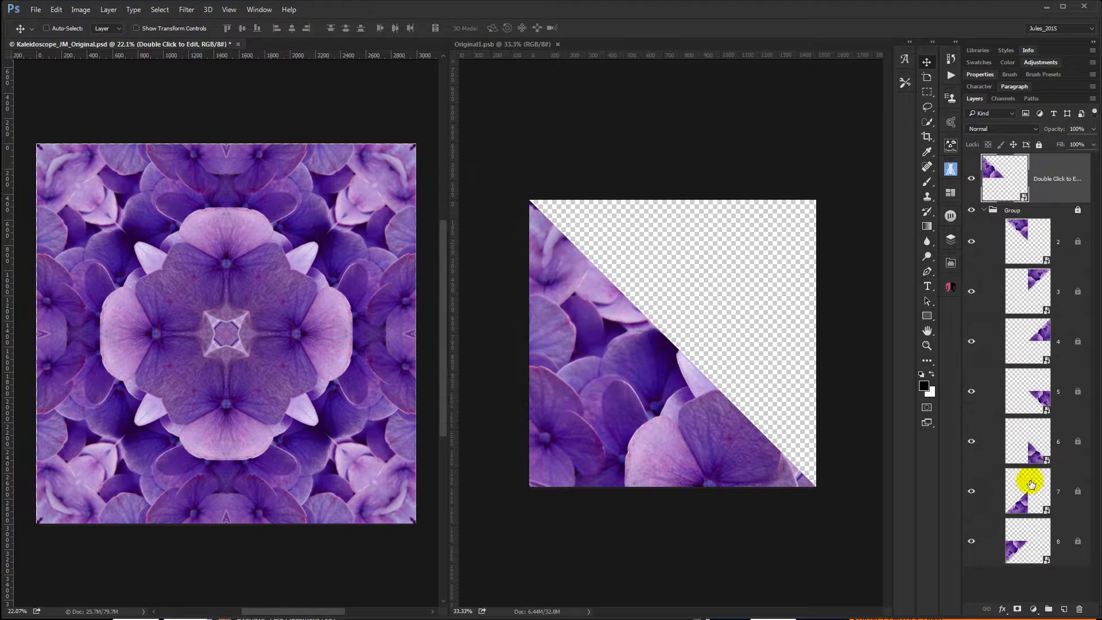
click(984, 208)
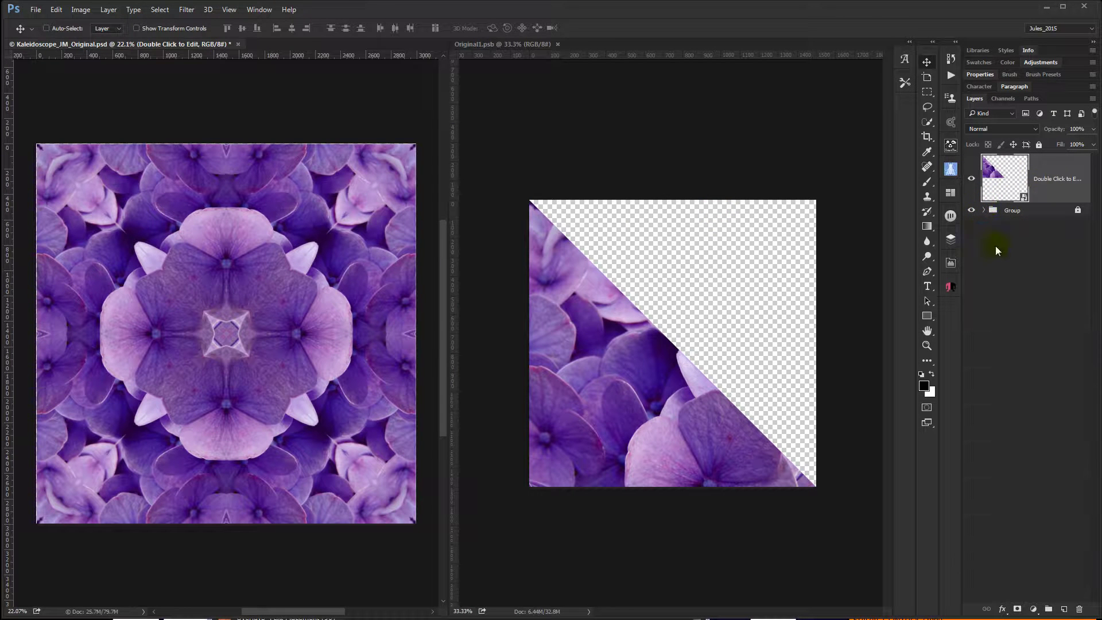
Reposition the hydrangea in Original1.psb to cover the black corners and save.
click(593, 142)
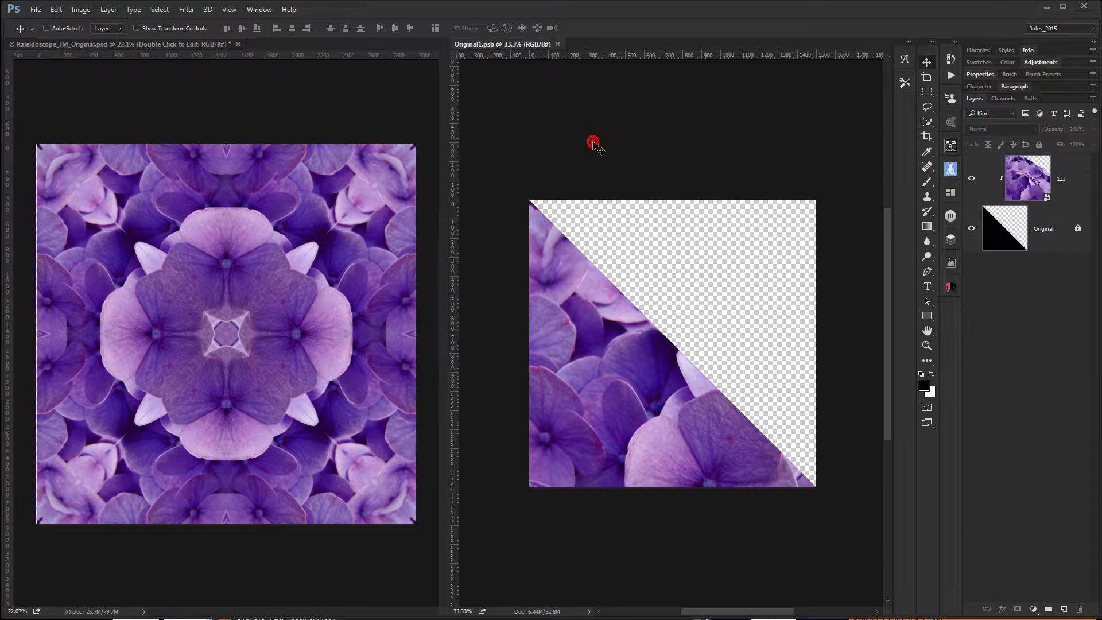
click(649, 397)
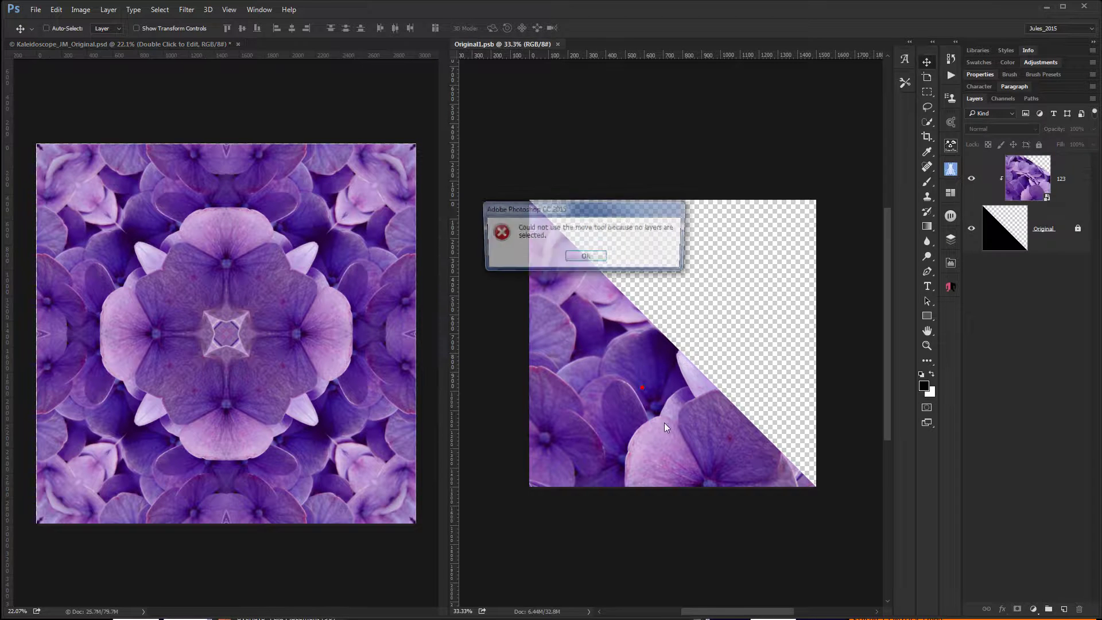
click(589, 253)
click(1080, 195)
mouse_move(603, 313)
mouse_down()
mouse_move(629, 339)
mouse_move(623, 306)
mouse_up()
key(ctrl+z)
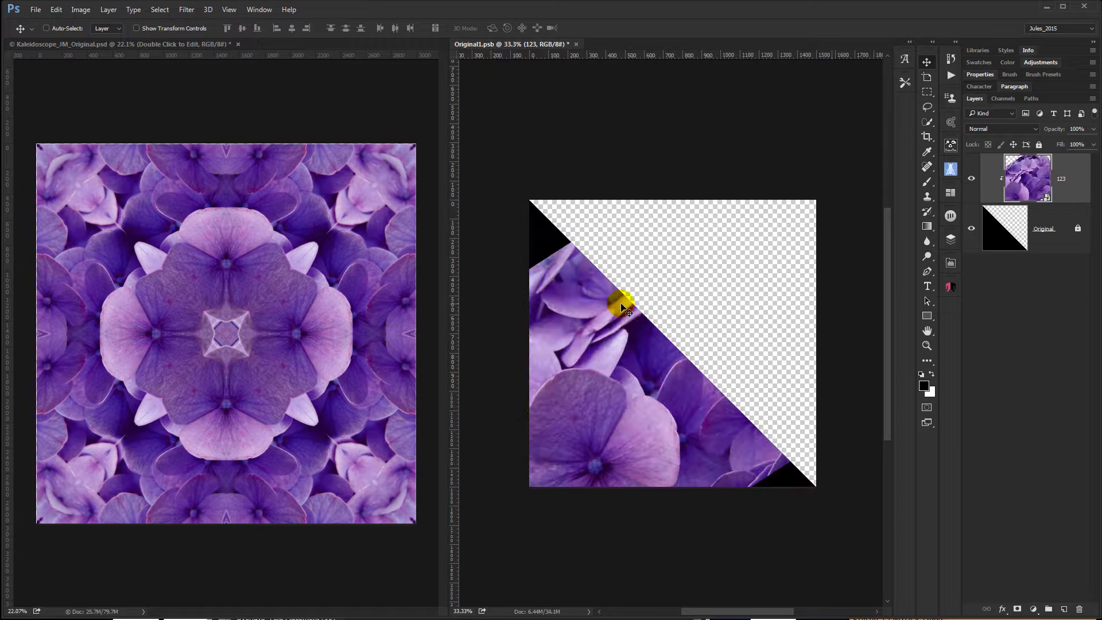
drag(671, 400, 642, 448)
key(ctrl+s)
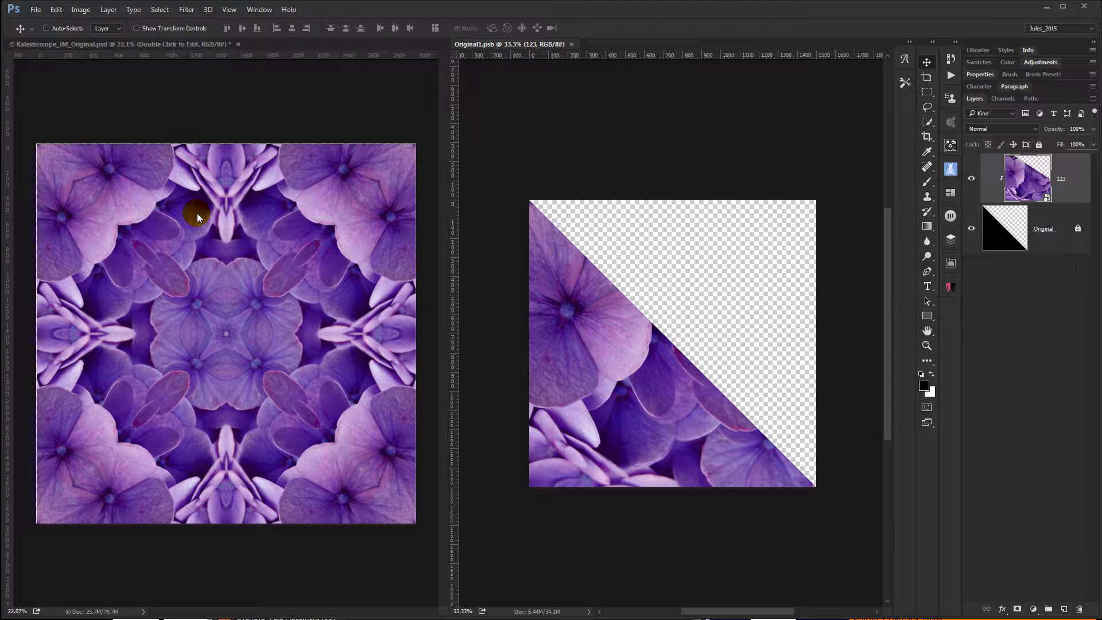
Apply a Stained Glass filter with cell size 37 and border thickness 6, then save.
click(187, 10)
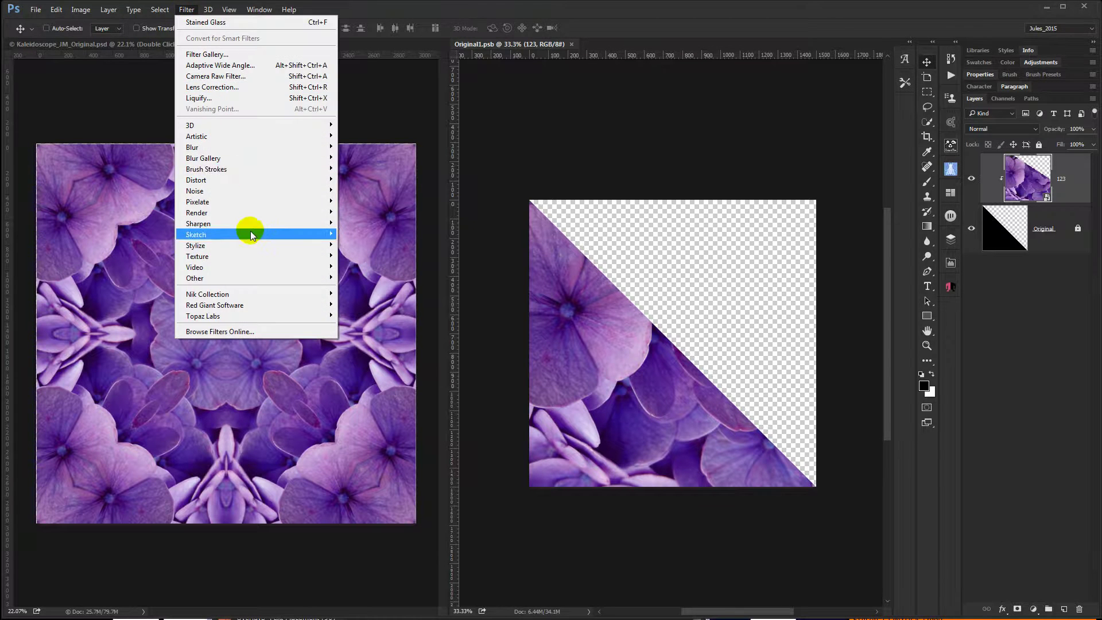
click(248, 257)
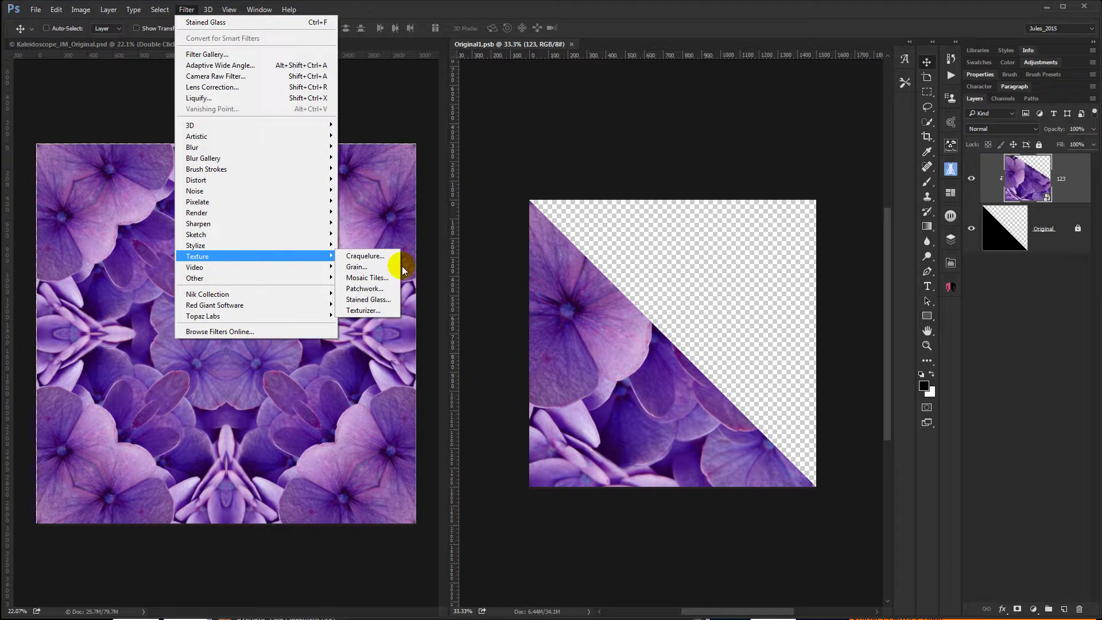
click(368, 301)
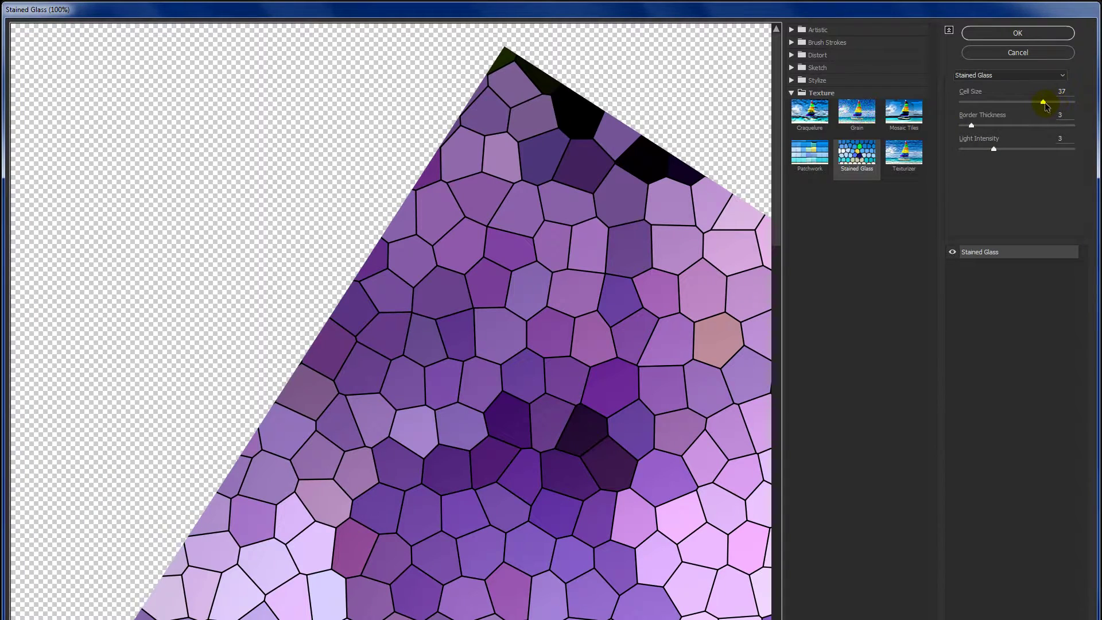
mouse_move(1046, 107)
mouse_down()
mouse_move(987, 99)
mouse_move(1045, 102)
mouse_up()
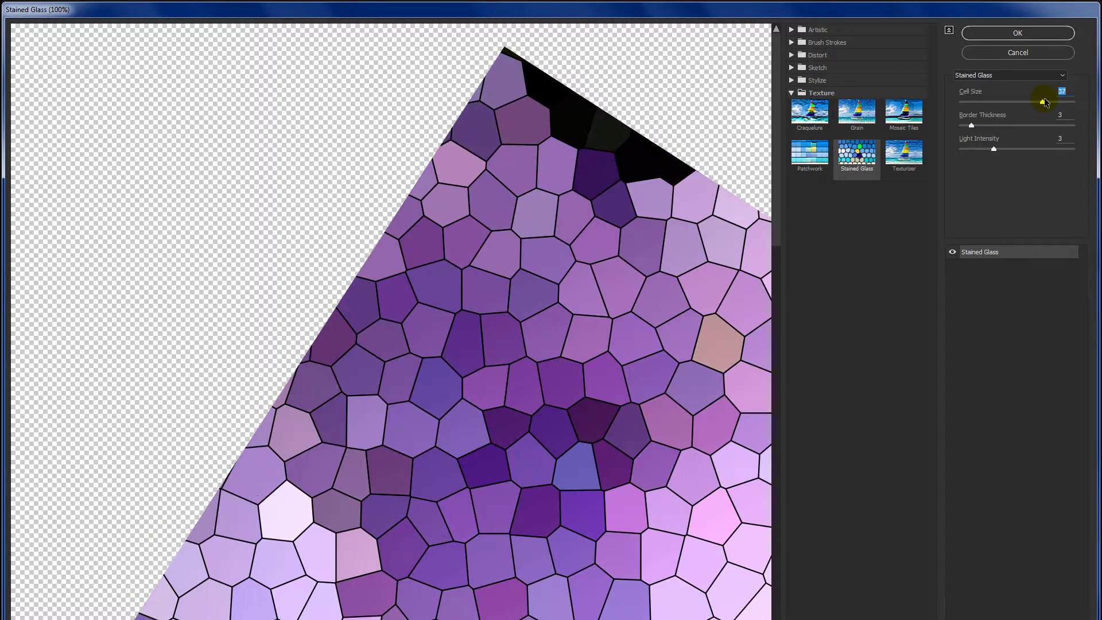
mouse_move(971, 125)
mouse_down()
mouse_move(1007, 128)
mouse_move(986, 126)
mouse_up()
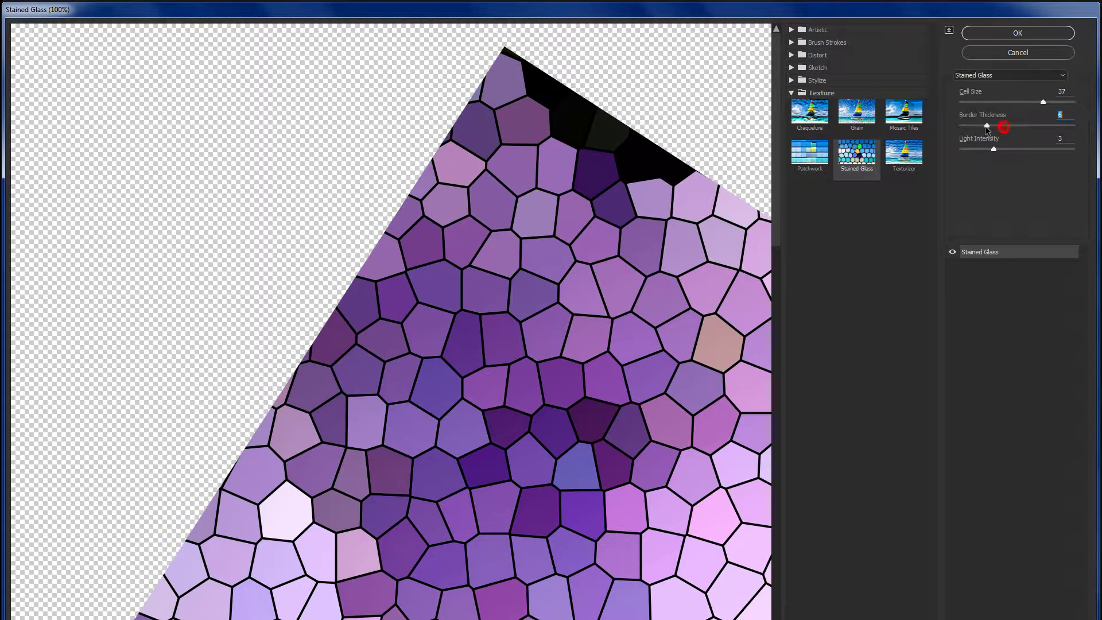
click(1018, 33)
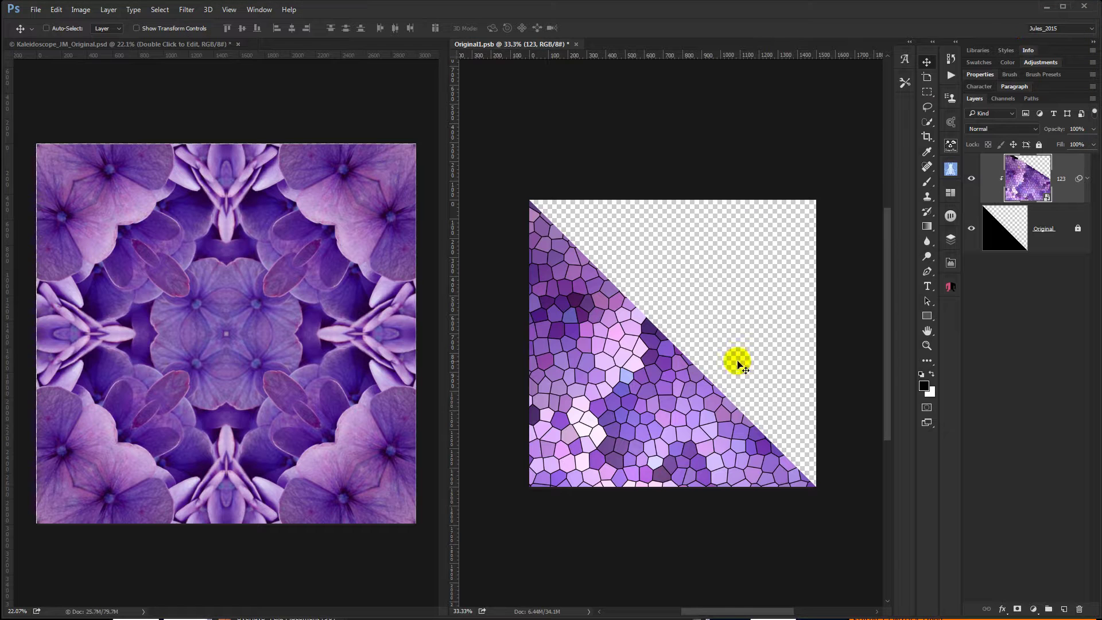
key(ctrl+s)
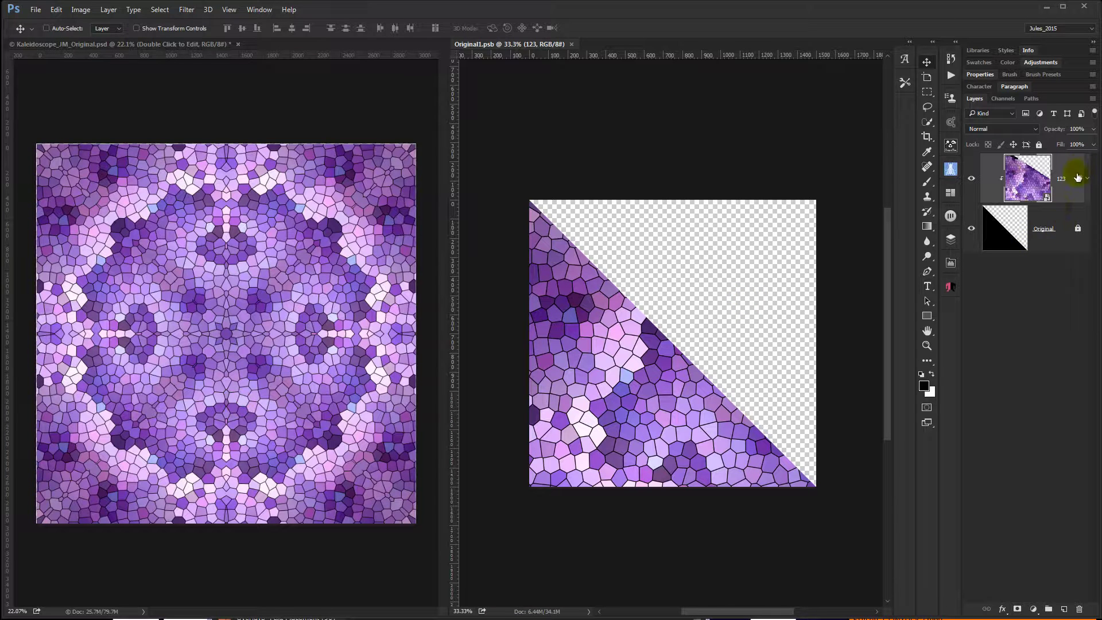
Reopen the Stained Glass smart filter on layer 123 and lower its cell size to 29.
click(1088, 179)
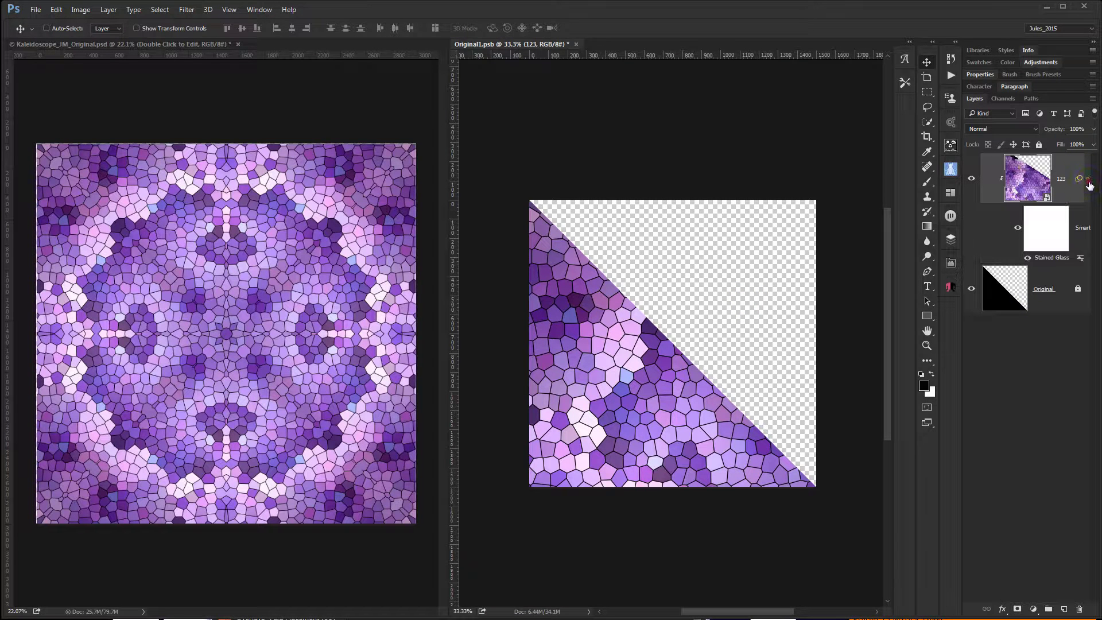
double_click(1055, 260)
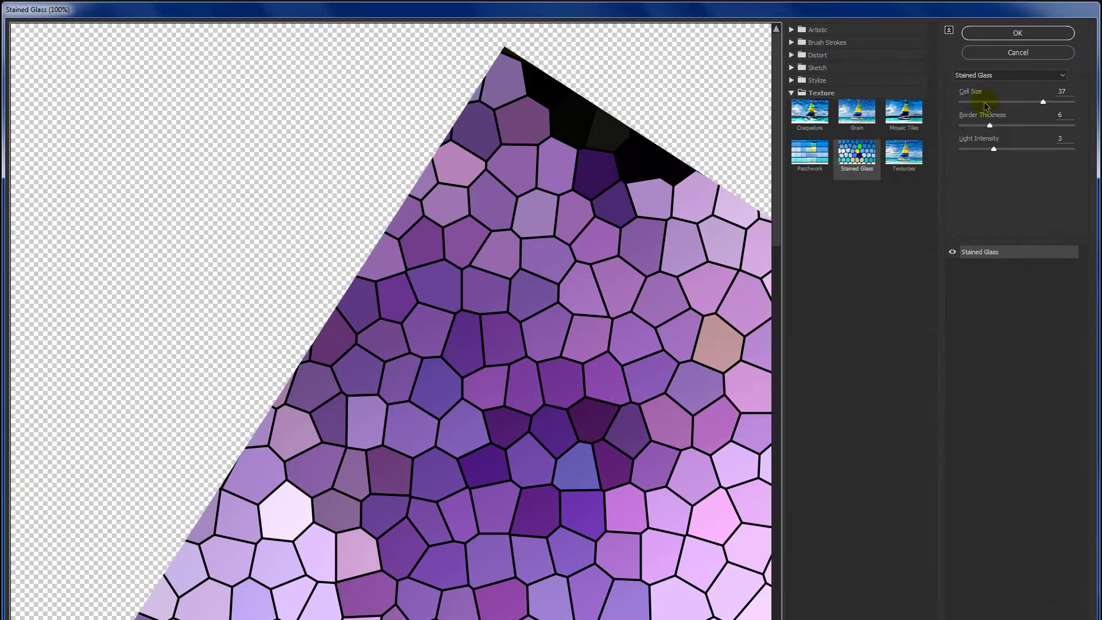
drag(1044, 102, 1026, 103)
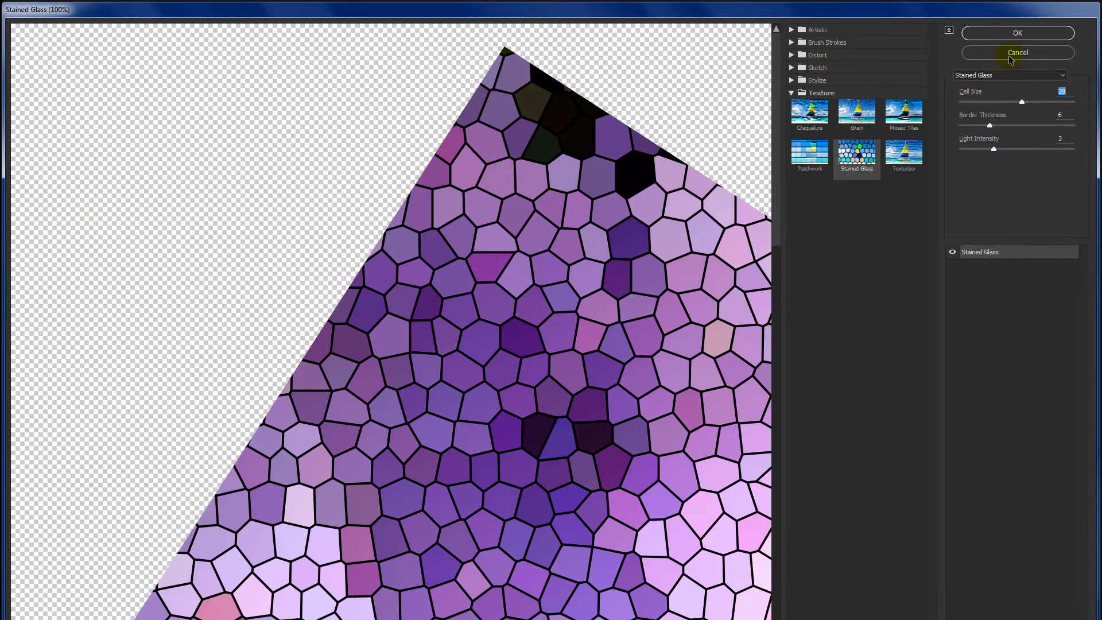
click(1017, 33)
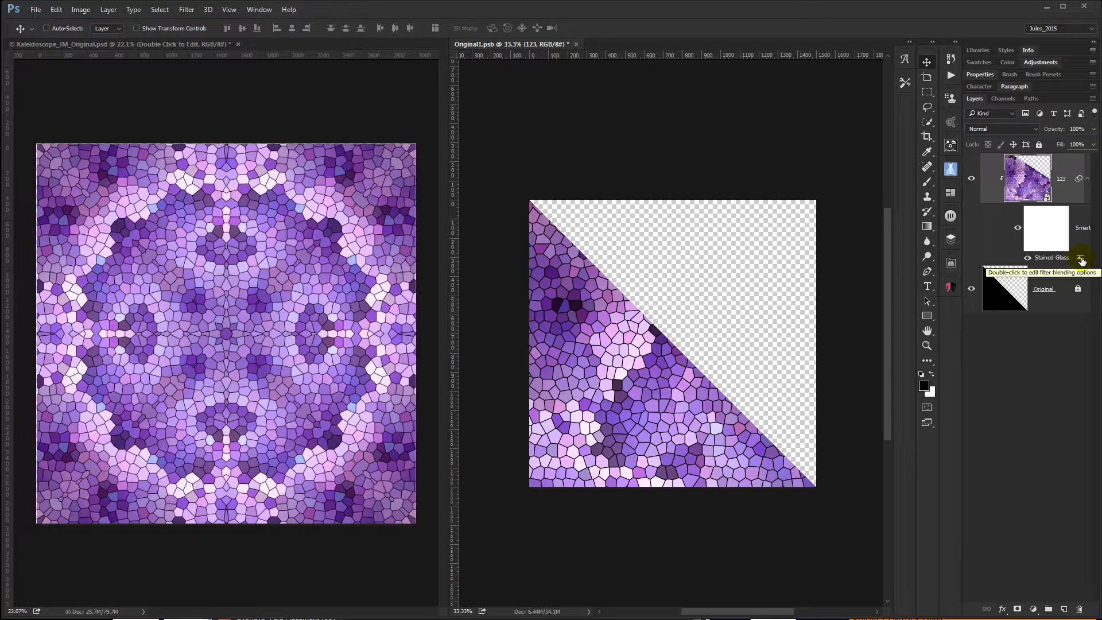
Try Soft Light blending on the Stained Glass filter, cancel, and save the triangle to update the kaleidoscope.
double_click(1081, 261)
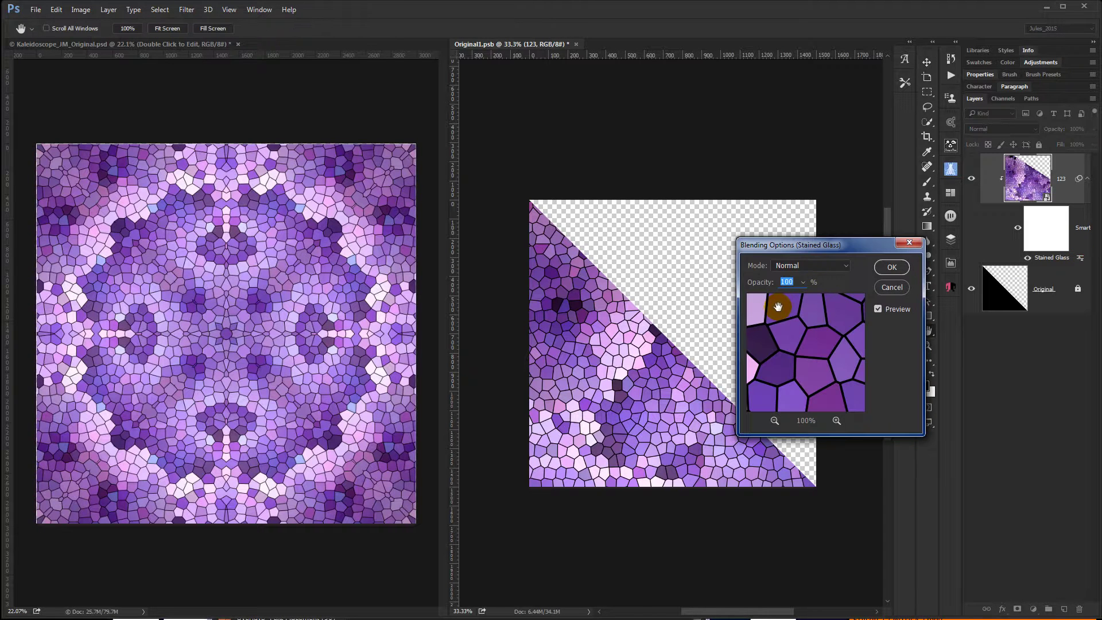
click(804, 265)
click(811, 405)
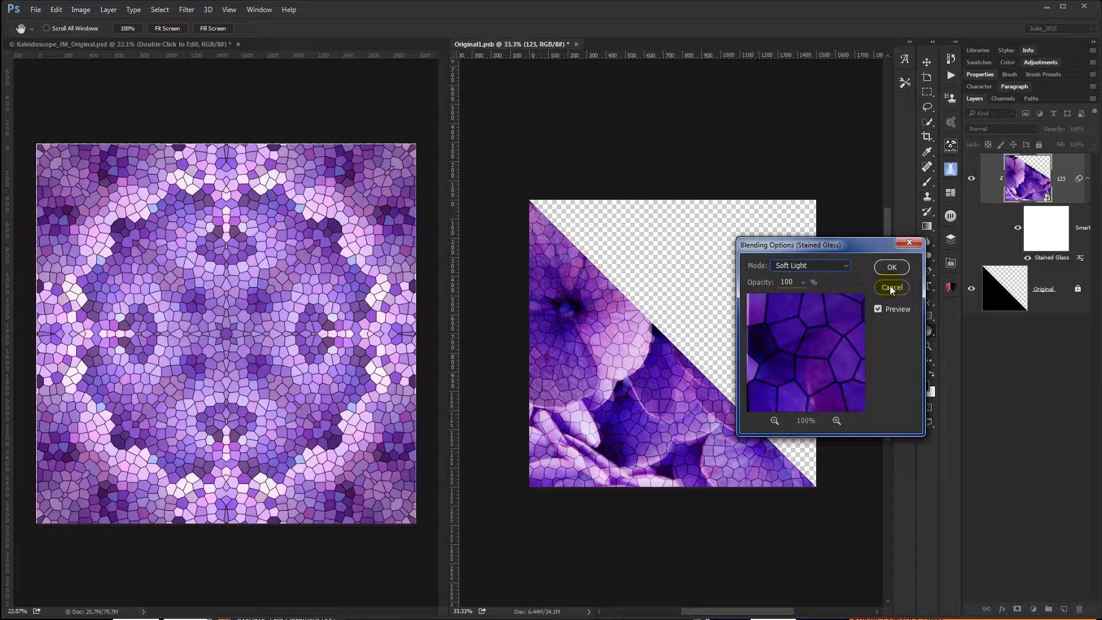
click(892, 288)
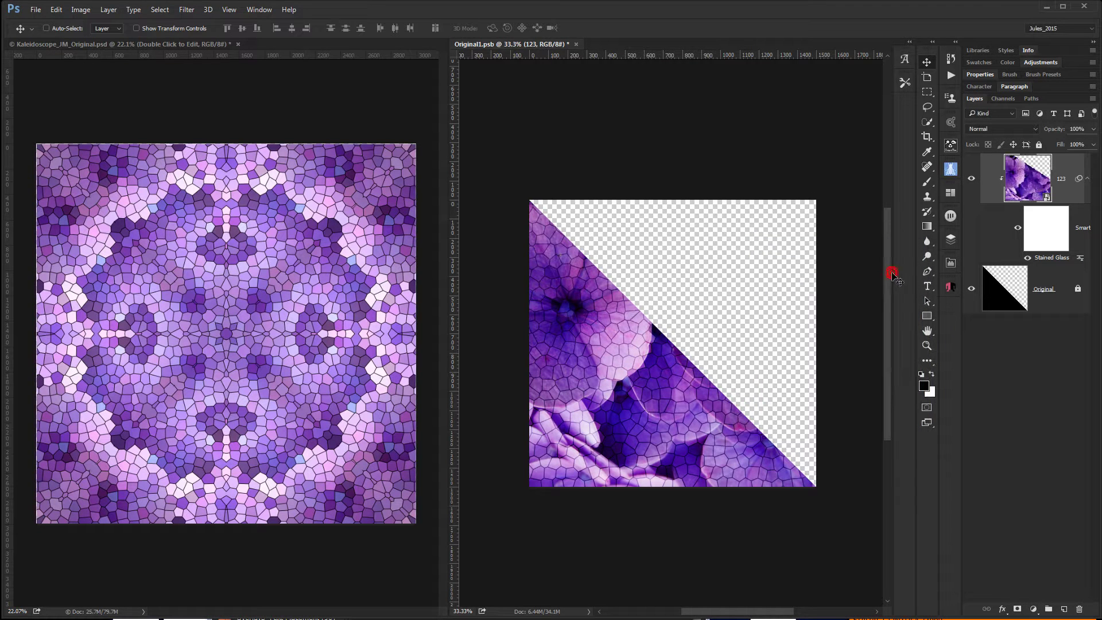
key(ctrl+s)
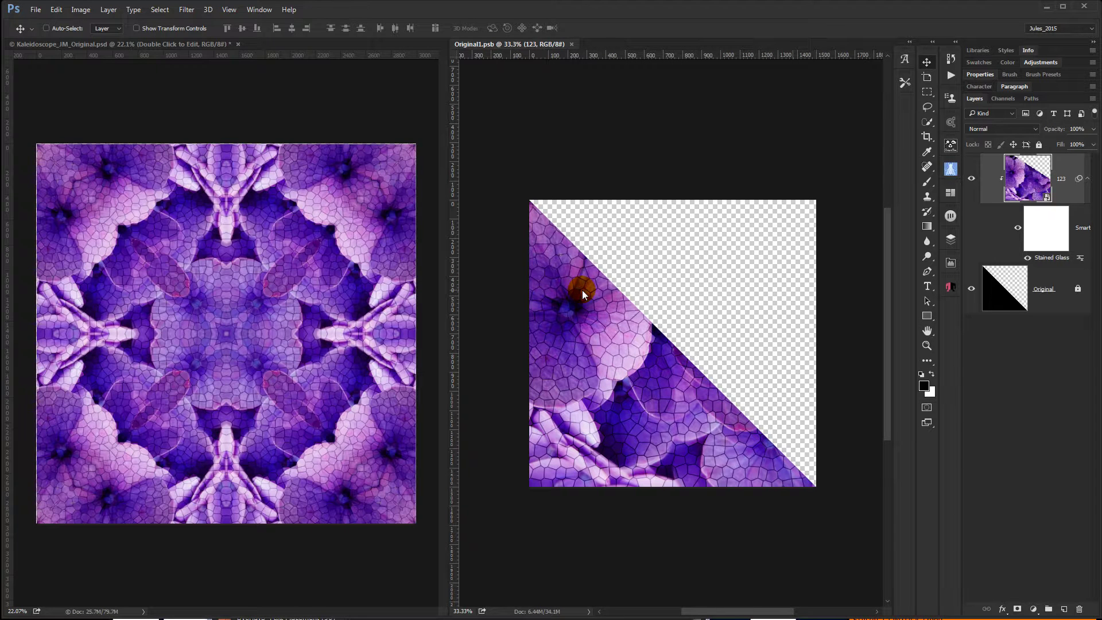
Set the Stained Glass filter's blending mode back to Normal.
double_click(1083, 259)
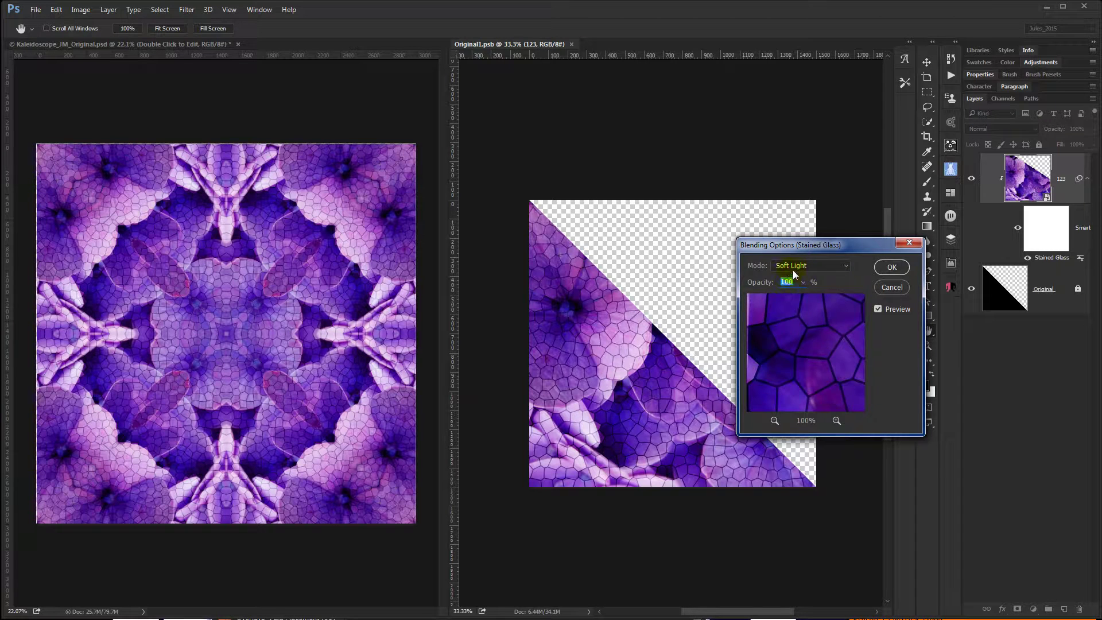
click(810, 265)
click(792, 265)
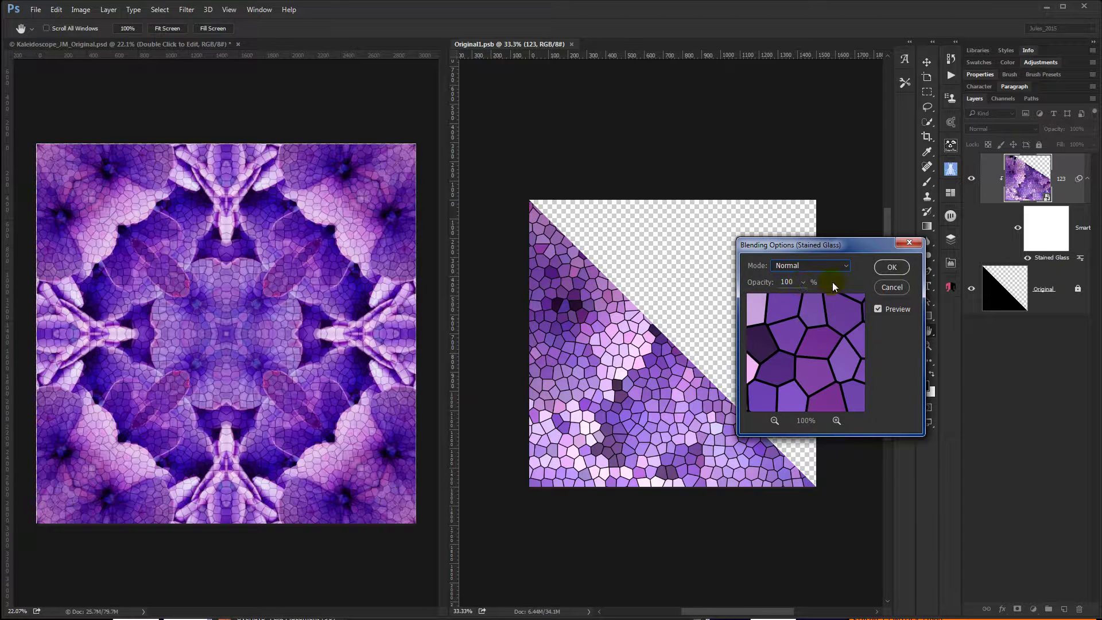
click(891, 268)
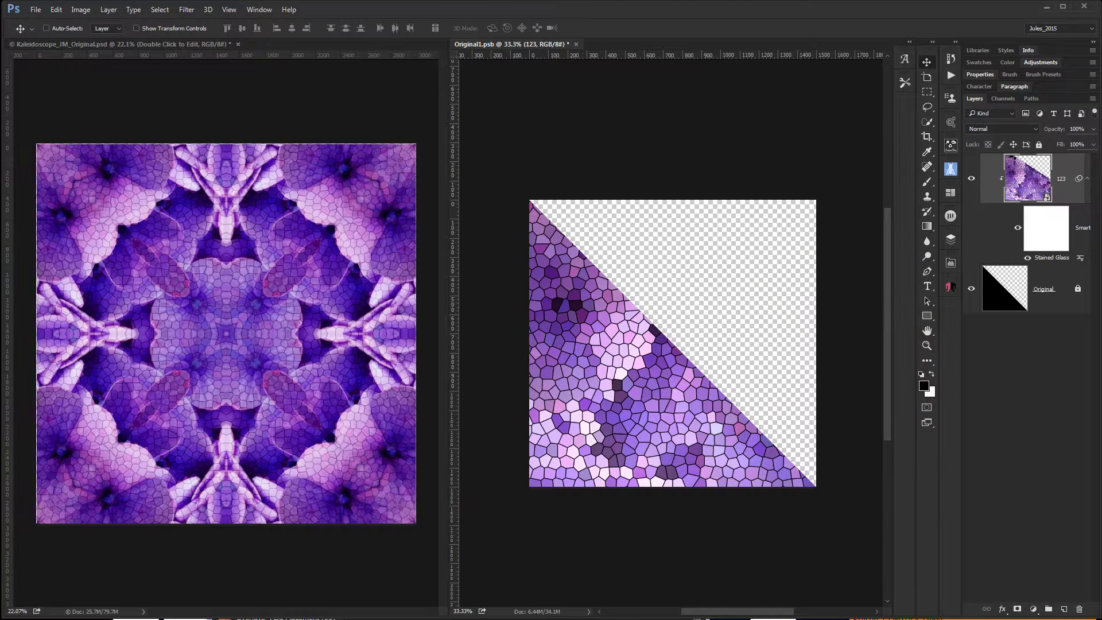
Place Fotolia_90123899_XL.jpg from Bridge's NATURE folder into Original1.psb as a new layer.
key(ctrl+alt+o)
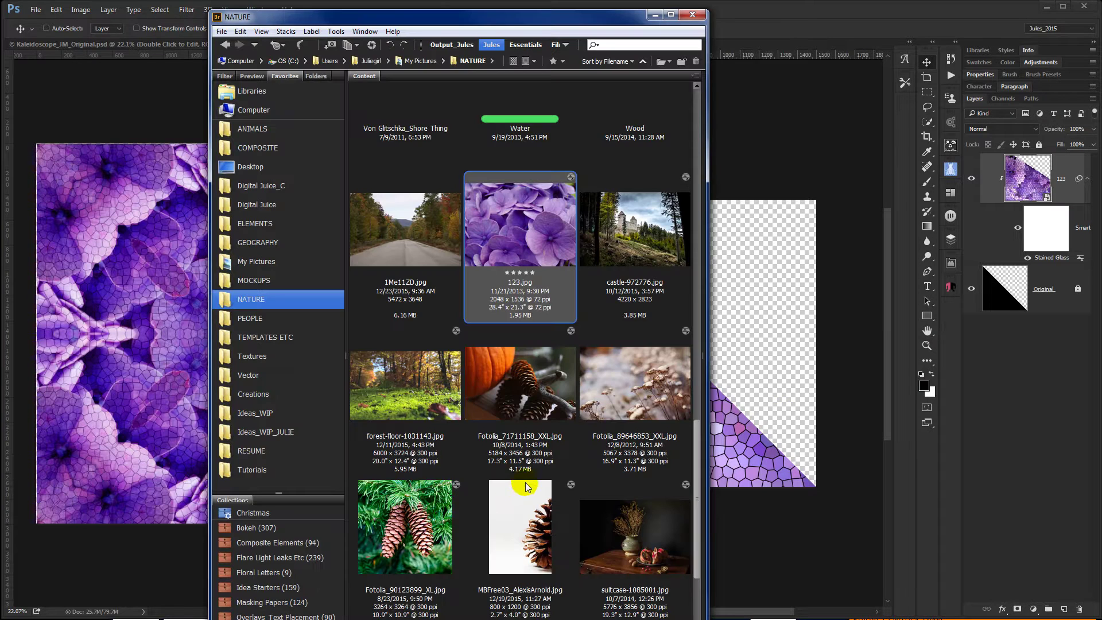
click(422, 539)
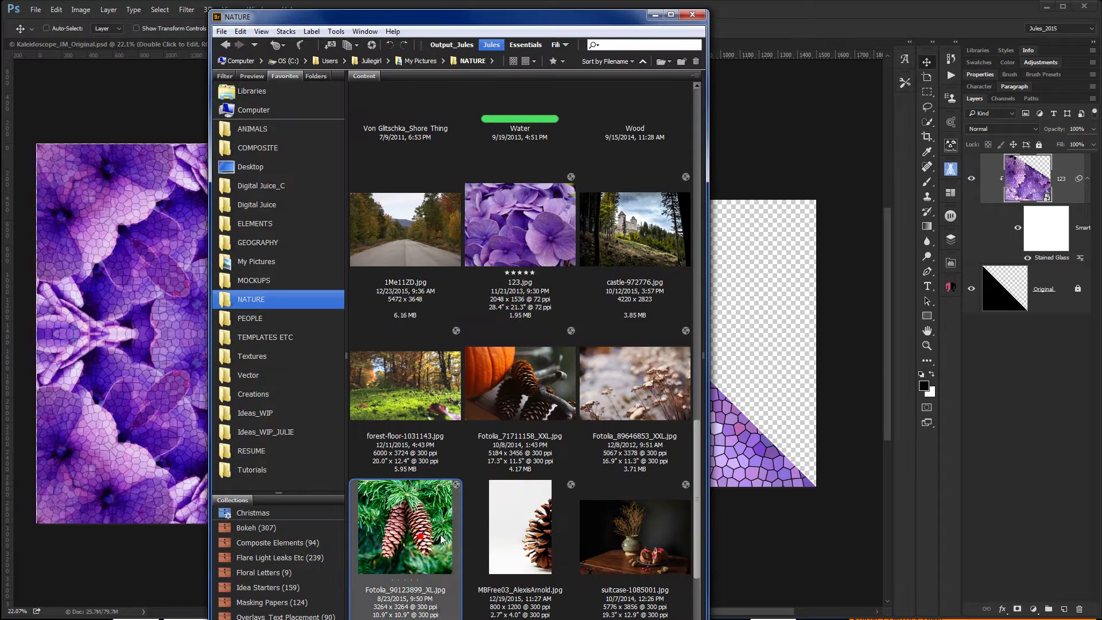
click(396, 540)
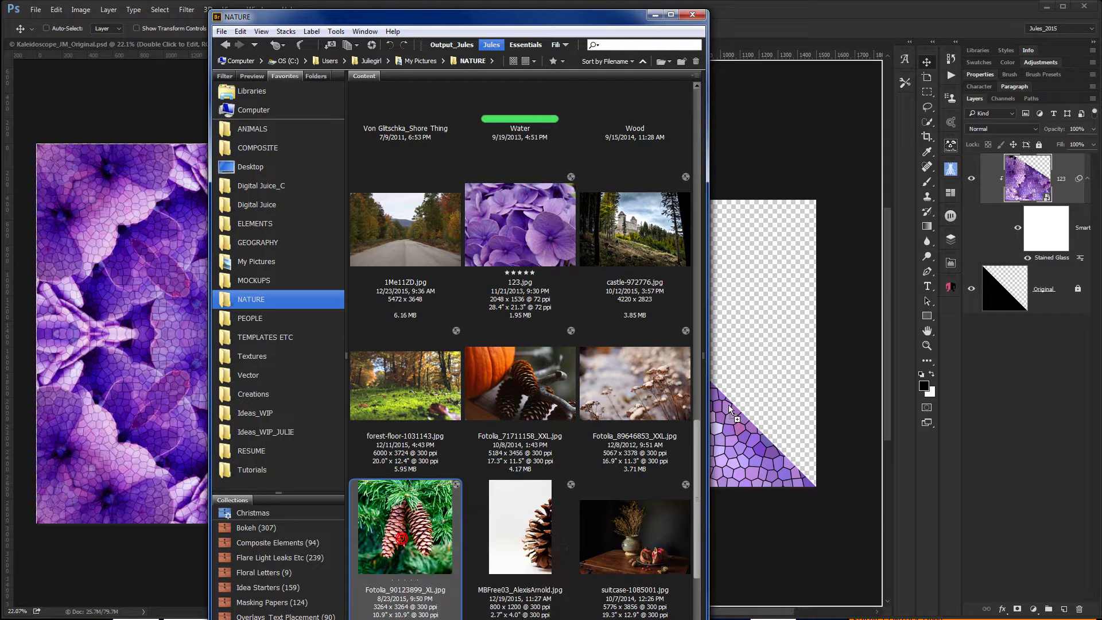
click(755, 395)
key(Return)
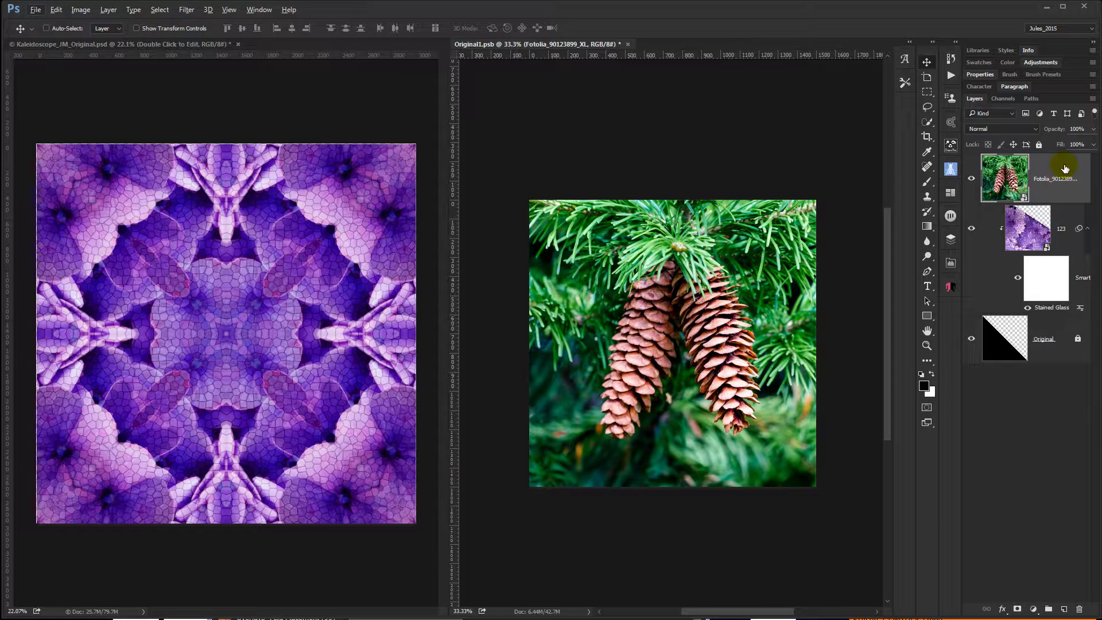
Move the Fotolia pine-cone layer below 123, hide 123, and save so the kaleidoscope shows pine cones.
click(1087, 228)
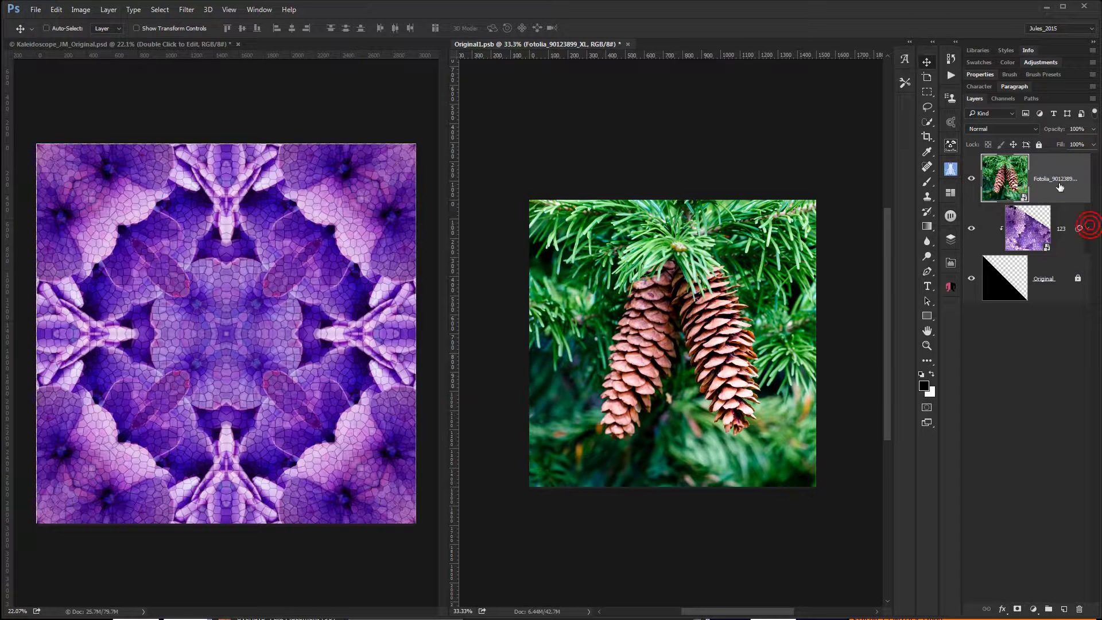
drag(1057, 171, 1053, 236)
click(972, 178)
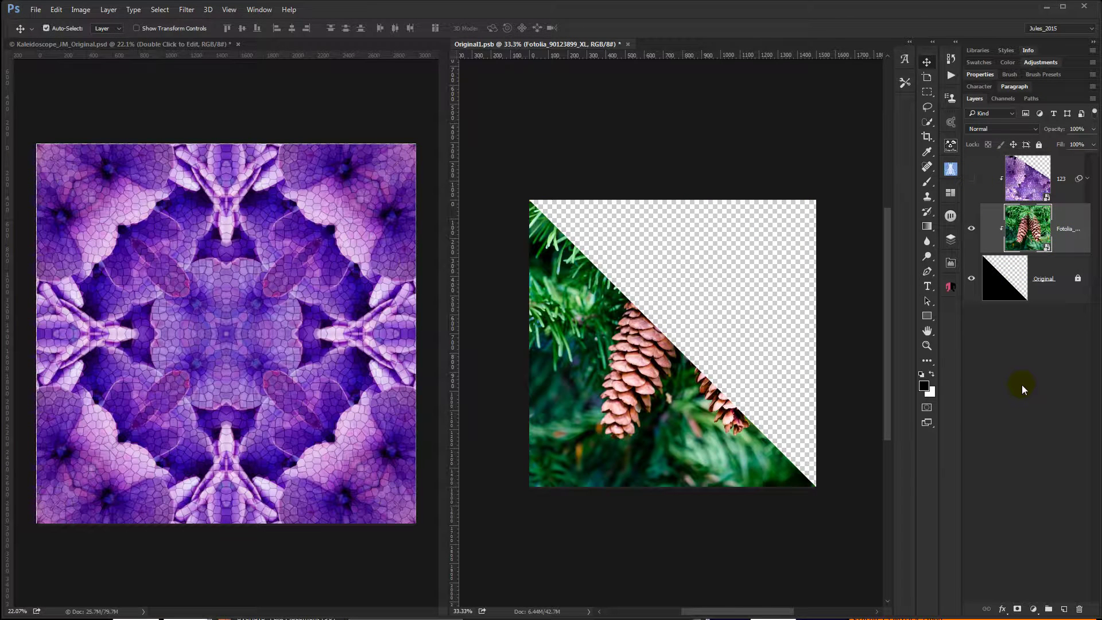
key(ctrl+s)
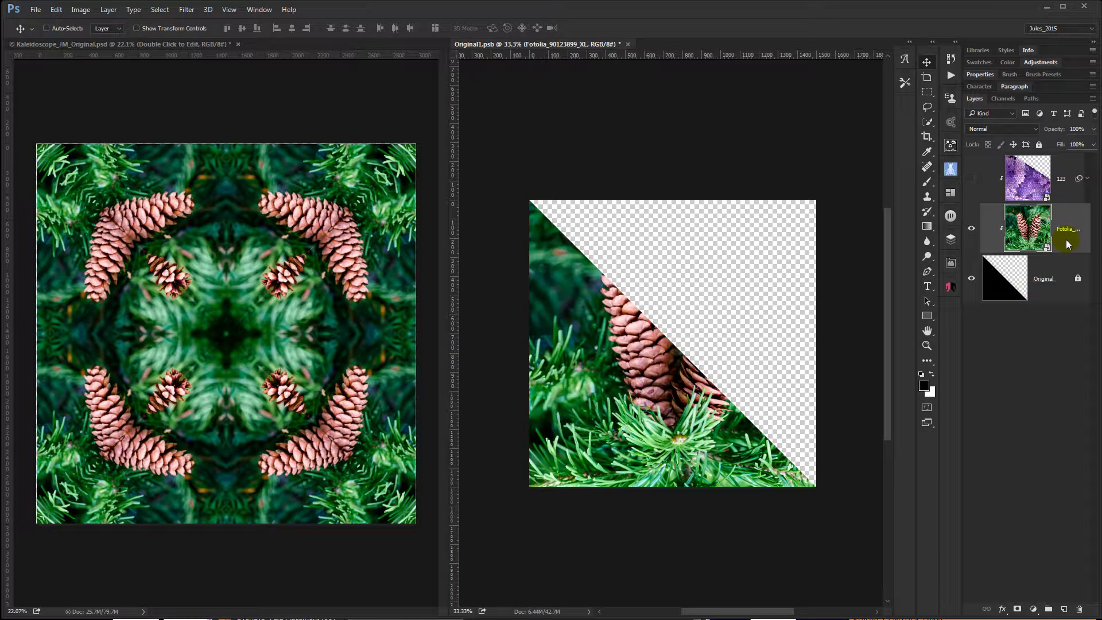
key(ctrl+s)
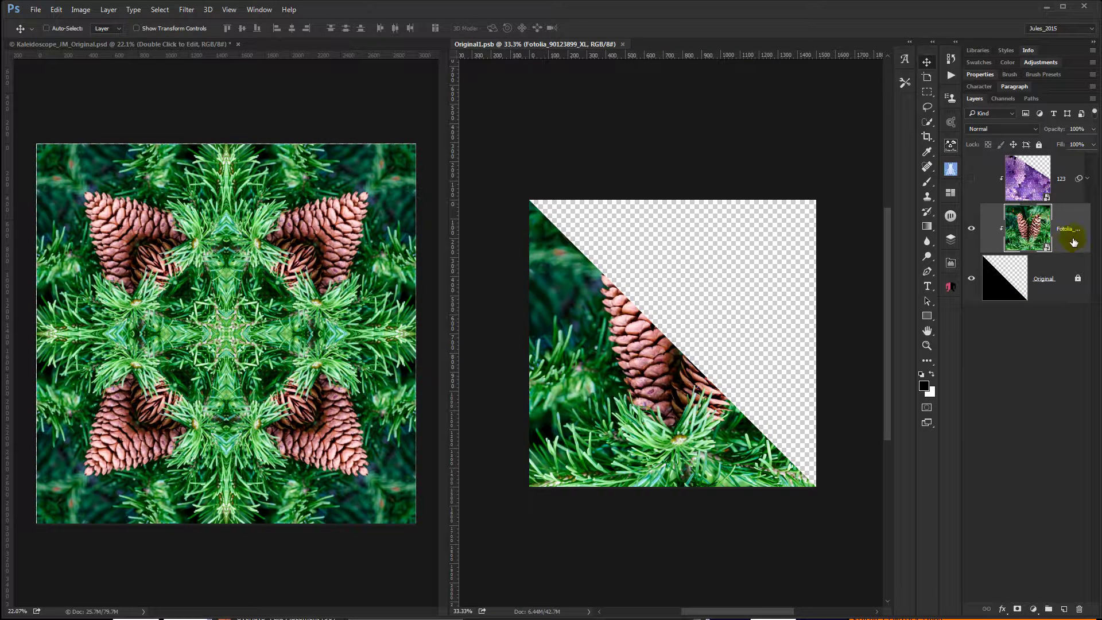
Move the Stained Glass smart filter from 123 onto the Fotolia pine-cone layer and save.
click(1088, 180)
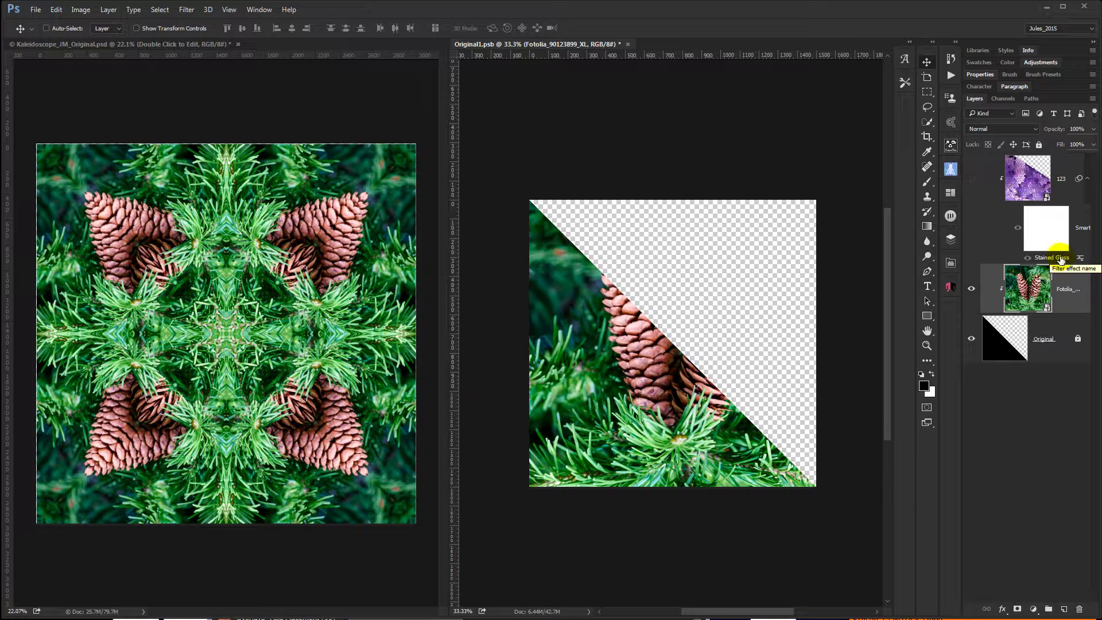
drag(1059, 257, 1064, 287)
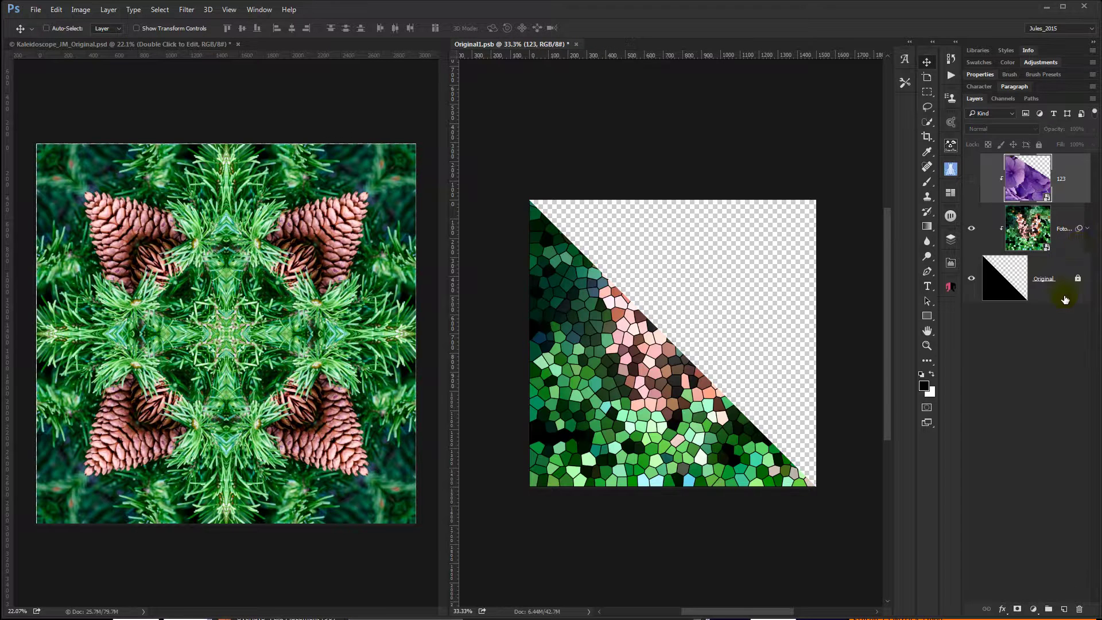
click(1089, 231)
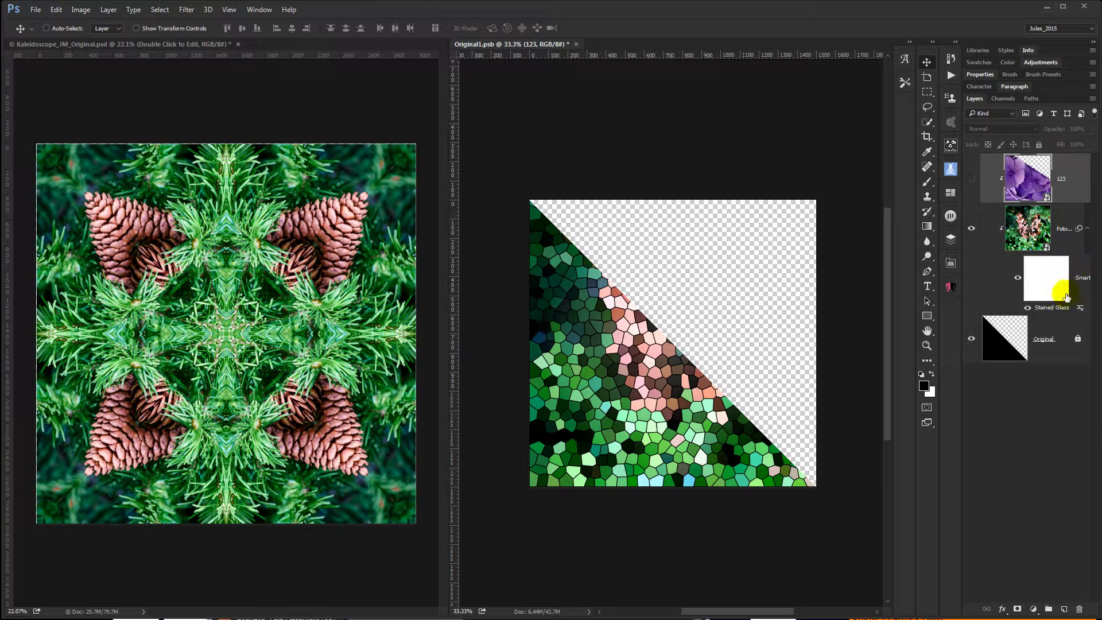
key(ctrl+s)
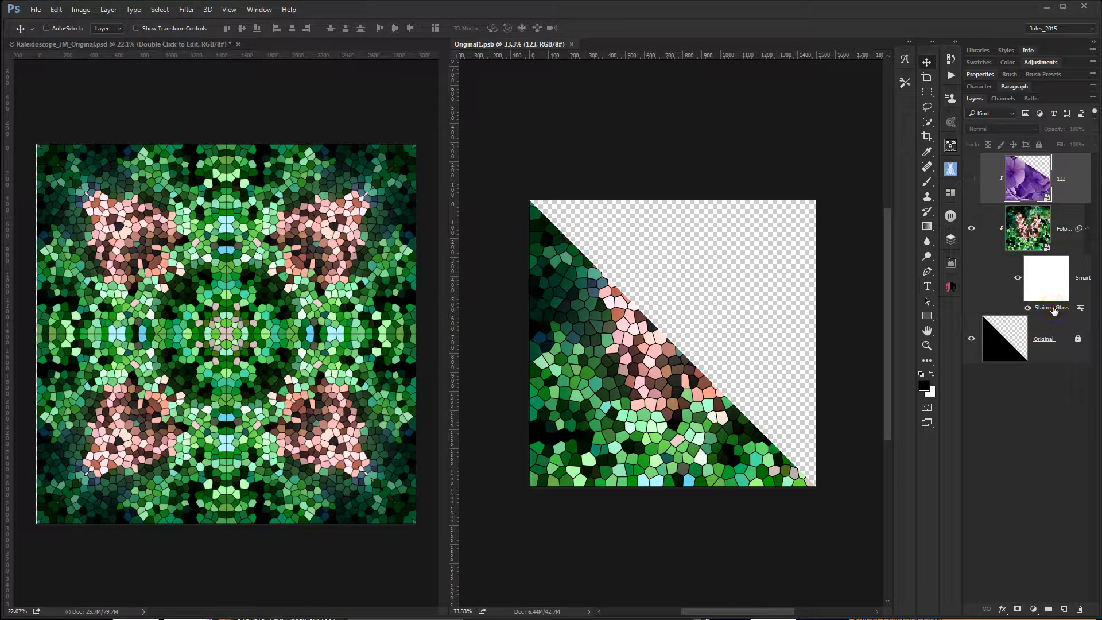
Copy the Stained Glass filter back onto 123, show 123, and hide the Fotolia layer.
double_click(1054, 309)
drag(1054, 309, 1056, 189)
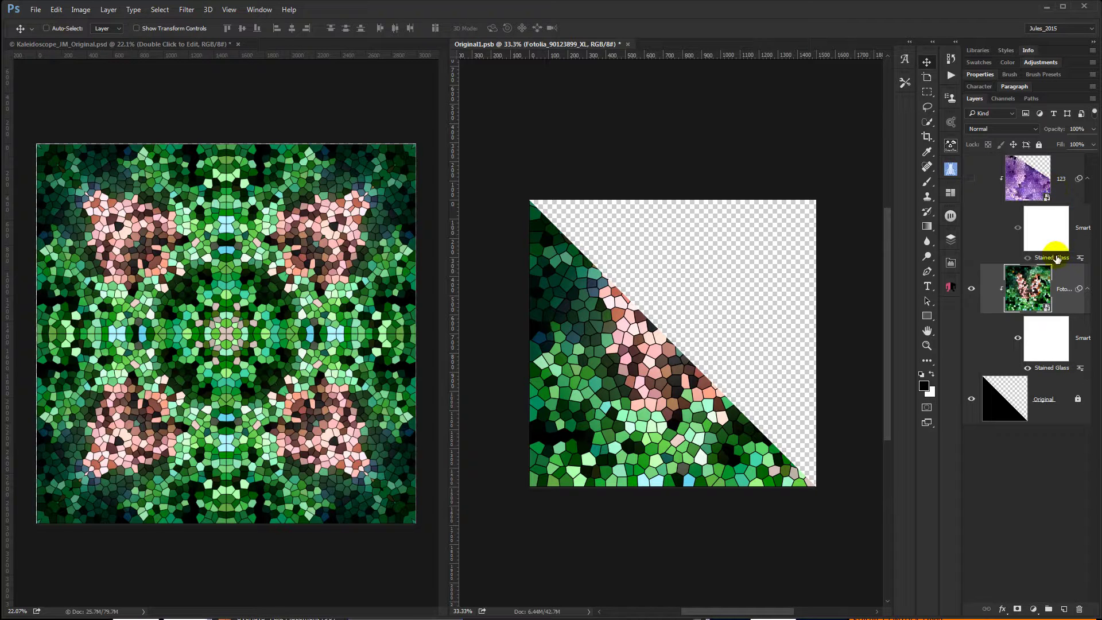
click(971, 180)
click(992, 288)
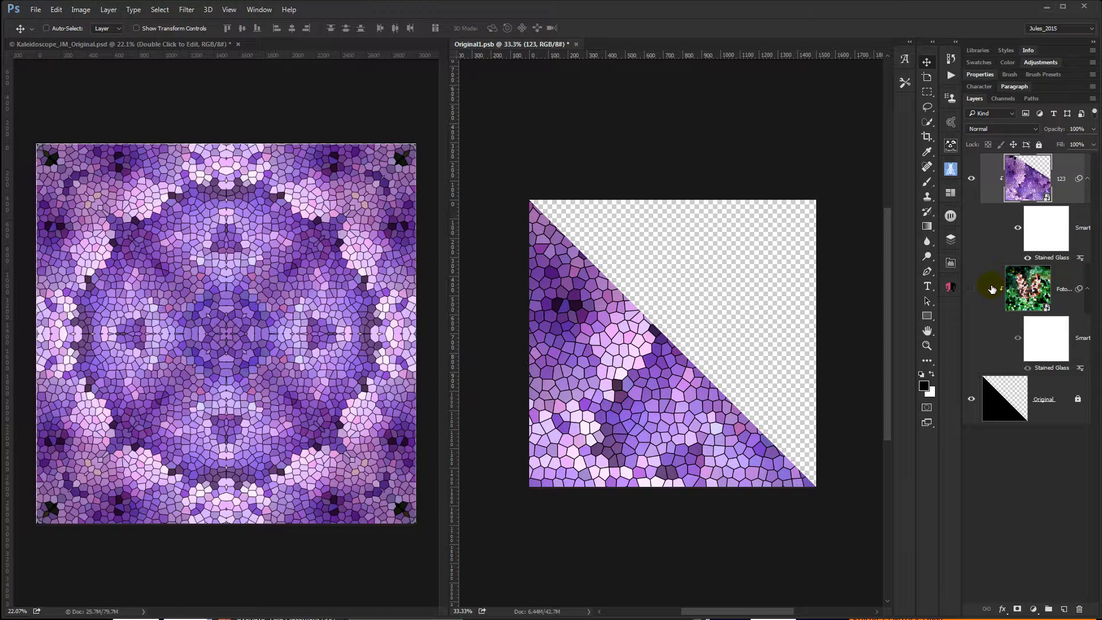
Nudge the 123 layer's hydrangea slightly down within the triangle and save to refresh the kaleidoscope.
key(ctrl+s)
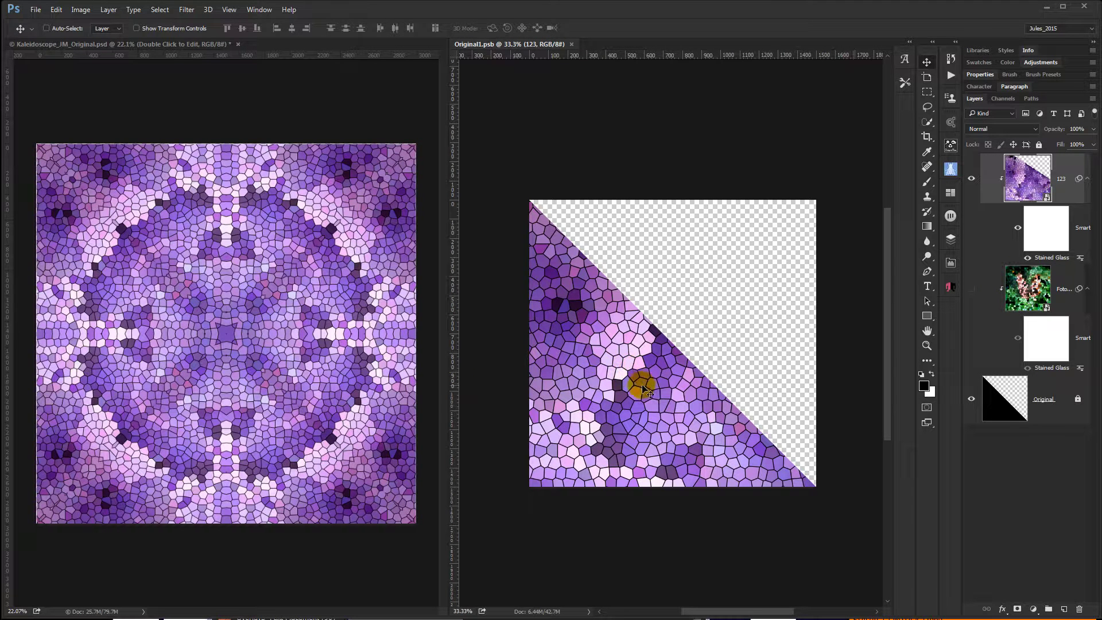
drag(638, 372, 636, 394)
key(ctrl)
key(ctrl+s)
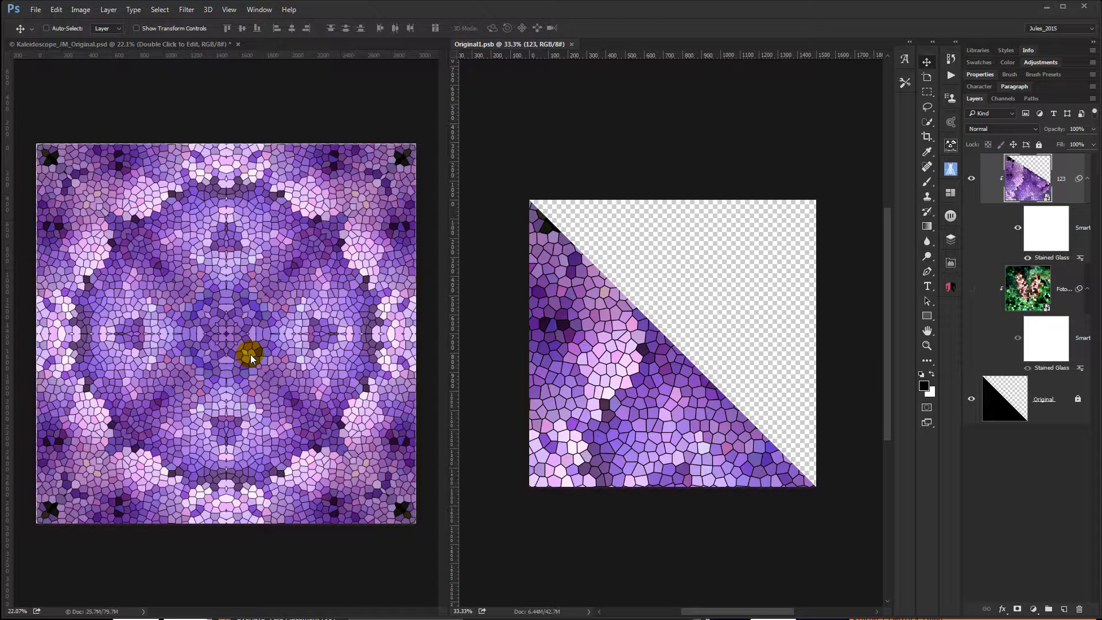
click(251, 353)
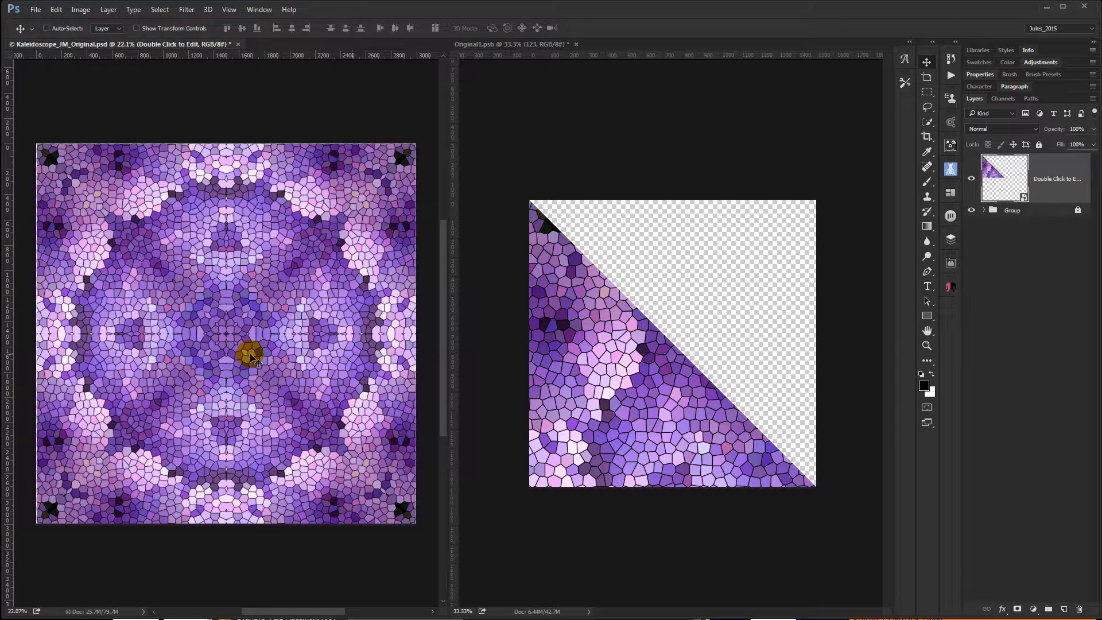
click(763, 547)
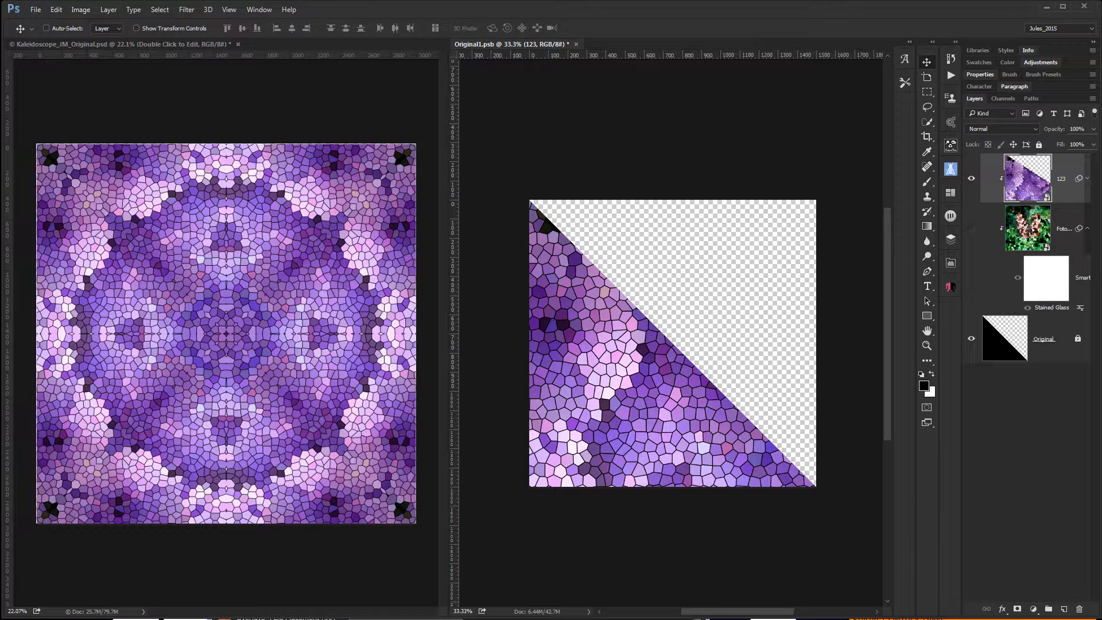
Add a Black & White adjustment layer with Blues 197 and Magentas 243, then save.
click(1035, 611)
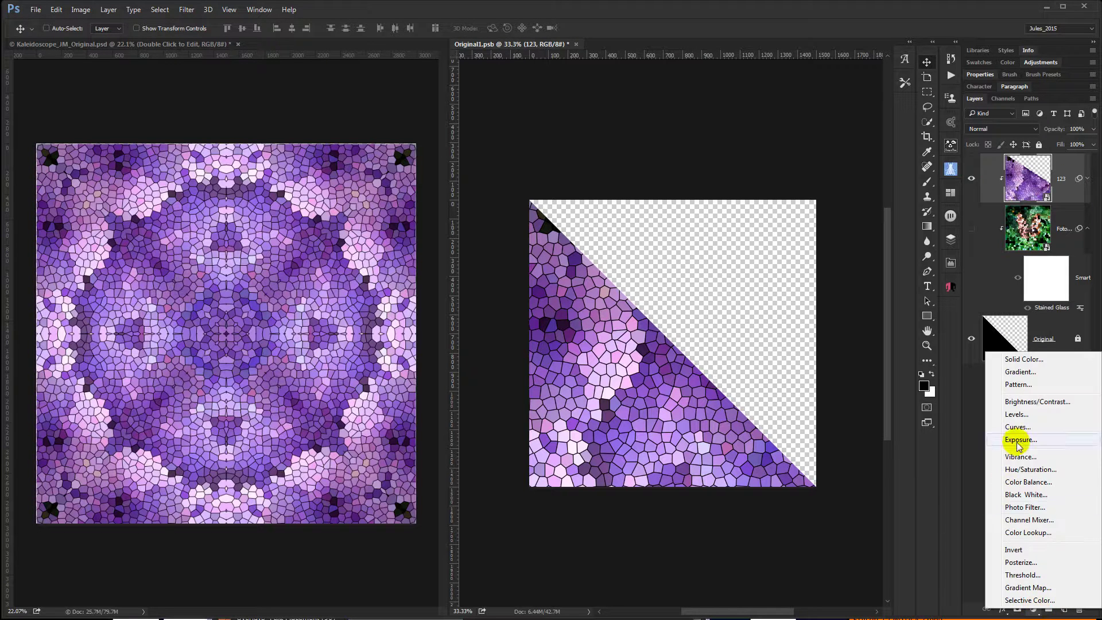
click(1026, 495)
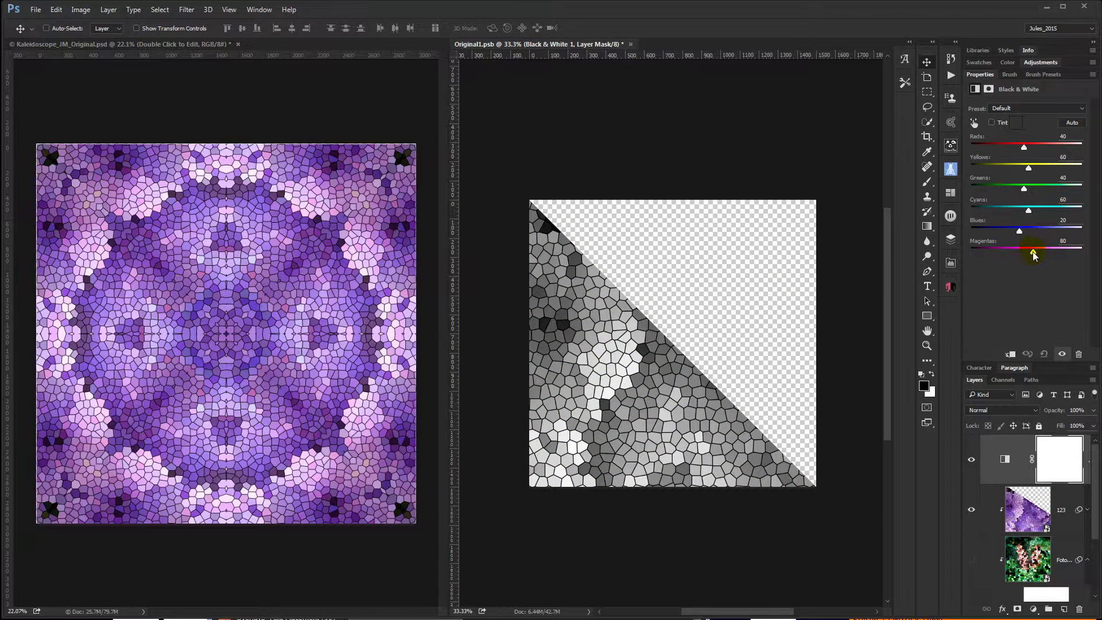
drag(1032, 252, 1059, 231)
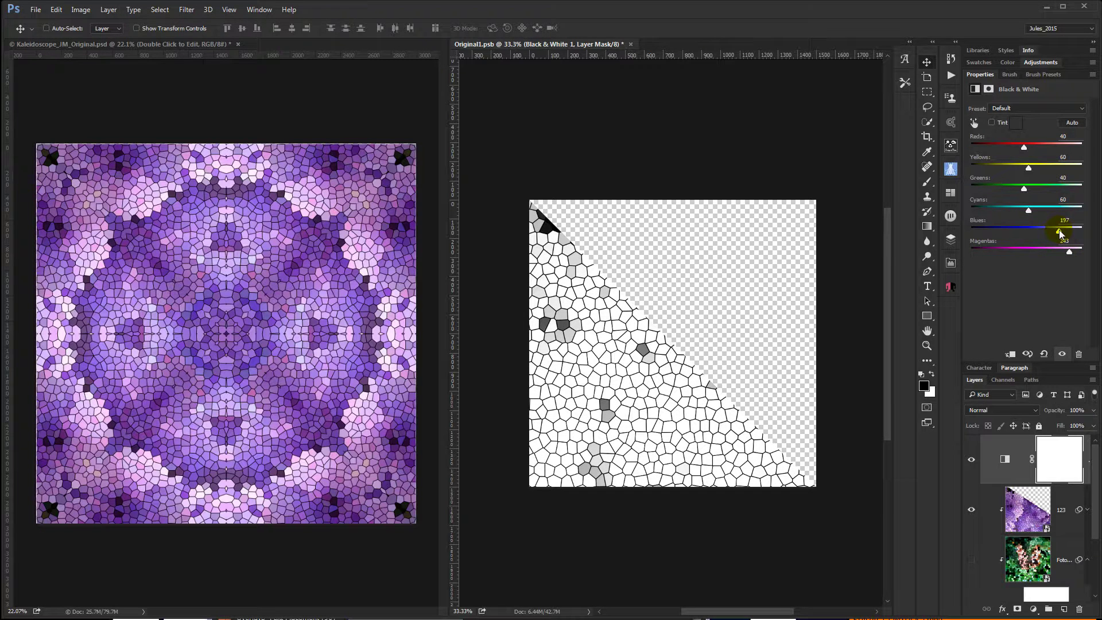
key(ctrl+s)
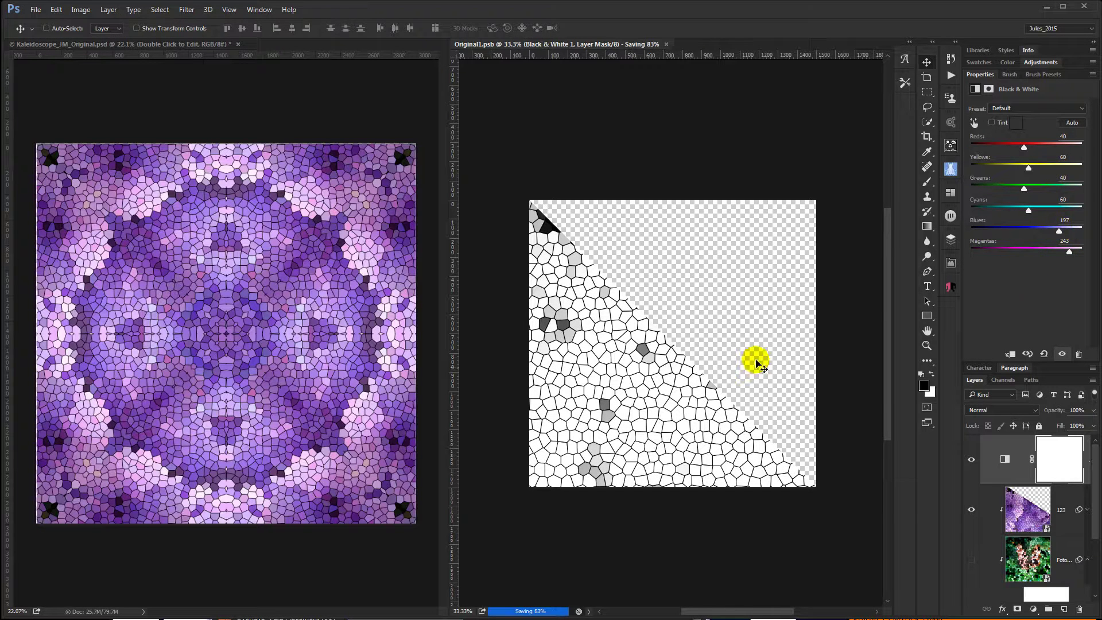